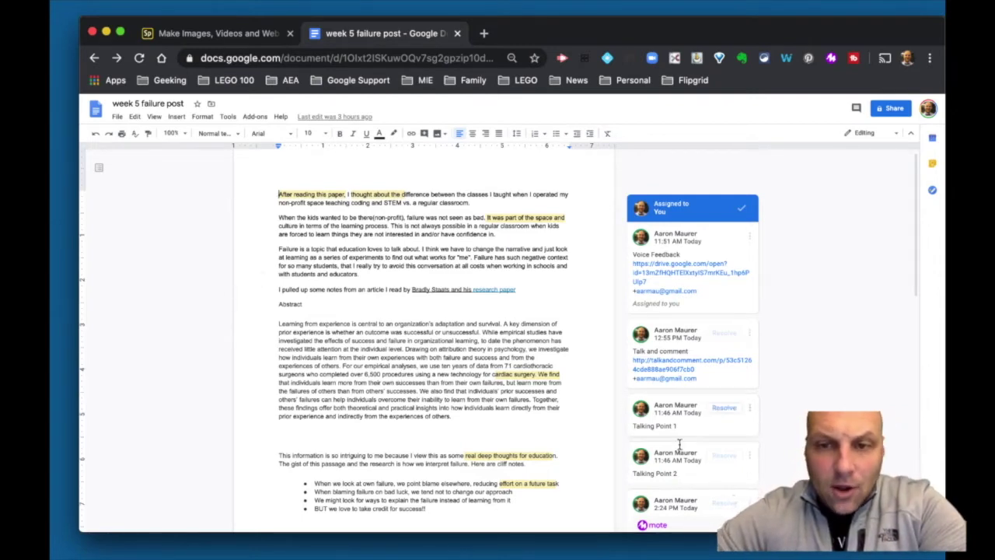
{"action": "scroll", "coordinate": [681, 450], "scroll_direction": "down", "scroll_amount": 3}
{"action": "scroll", "coordinate": [681, 449], "scroll_direction": "down", "scroll_amount": 2}
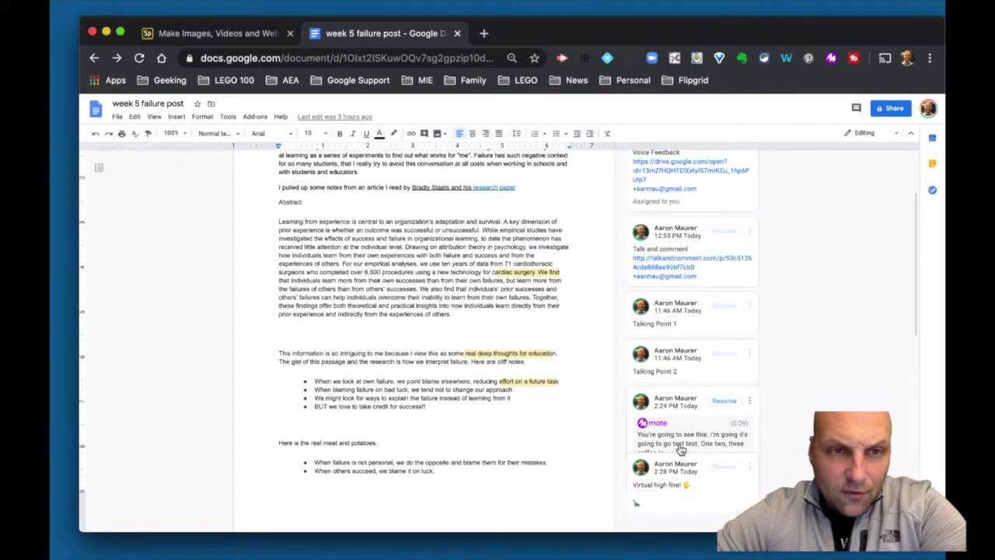
{"action": "scroll", "coordinate": [681, 450], "scroll_direction": "up", "scroll_amount": 3}
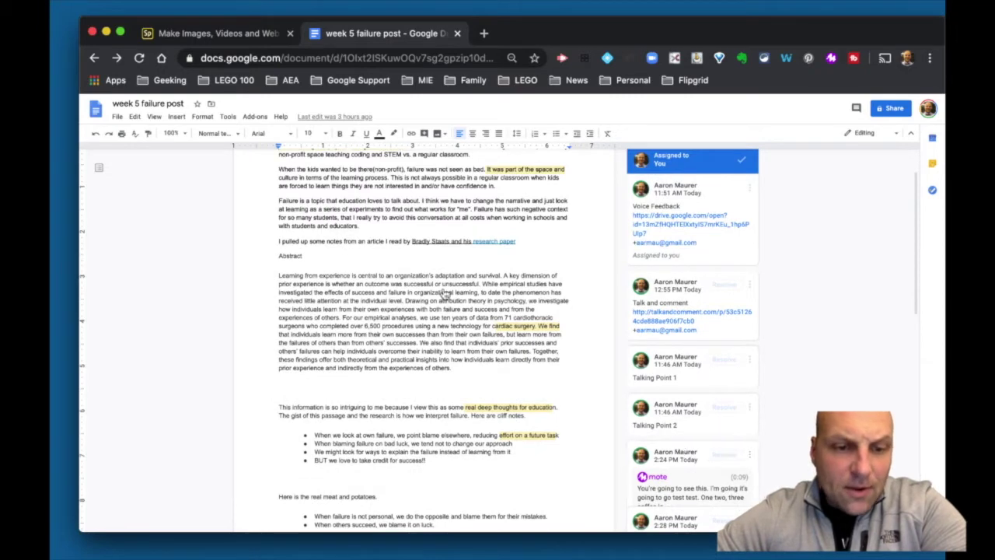
- Open the document add-on marketplace and search it for Kaizena
{"action": "left_click", "coordinate": [255, 117]}
{"action": "mouse_move", "coordinate": [270, 217]}
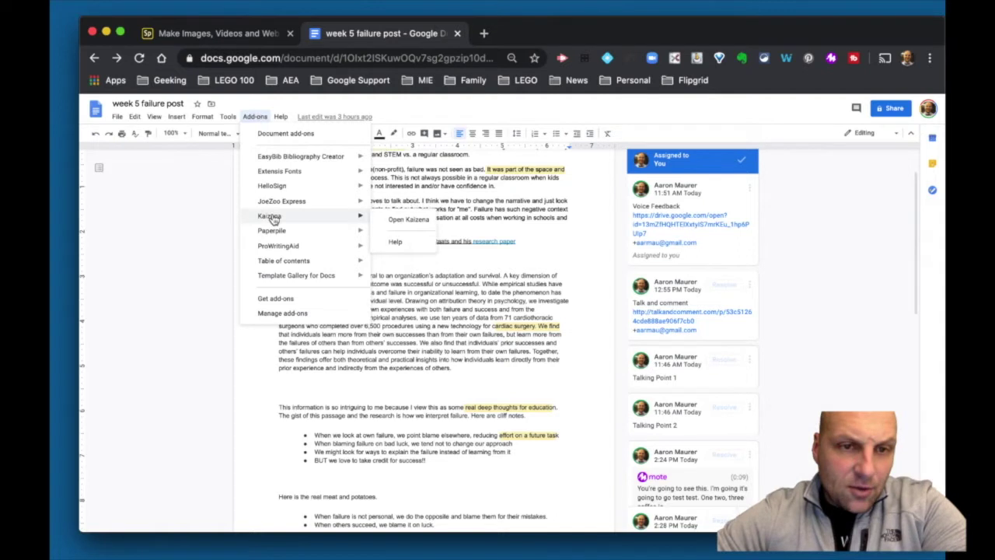
{"action": "left_click", "coordinate": [276, 299]}
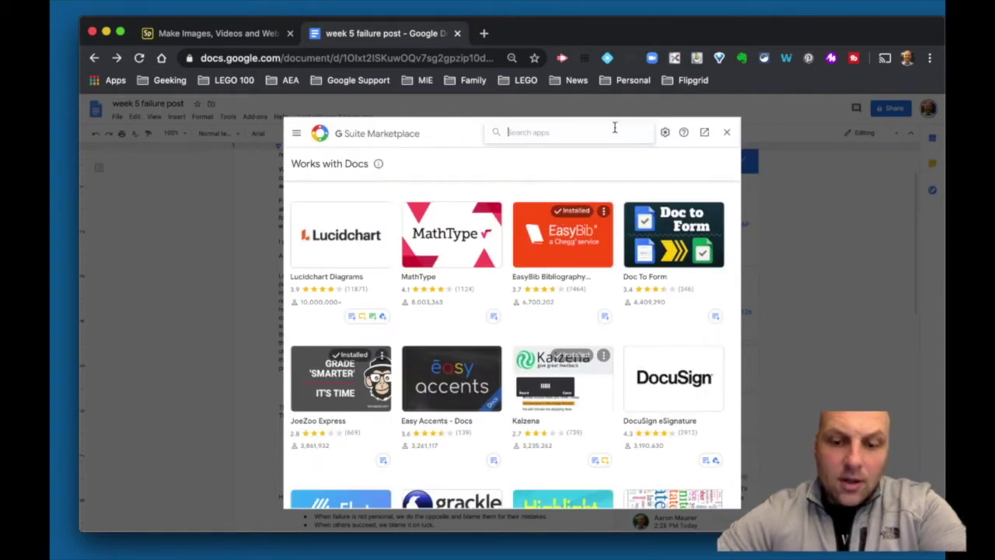
{"action": "left_click", "coordinate": [614, 127]}
{"action": "type", "text": "kaizena"}
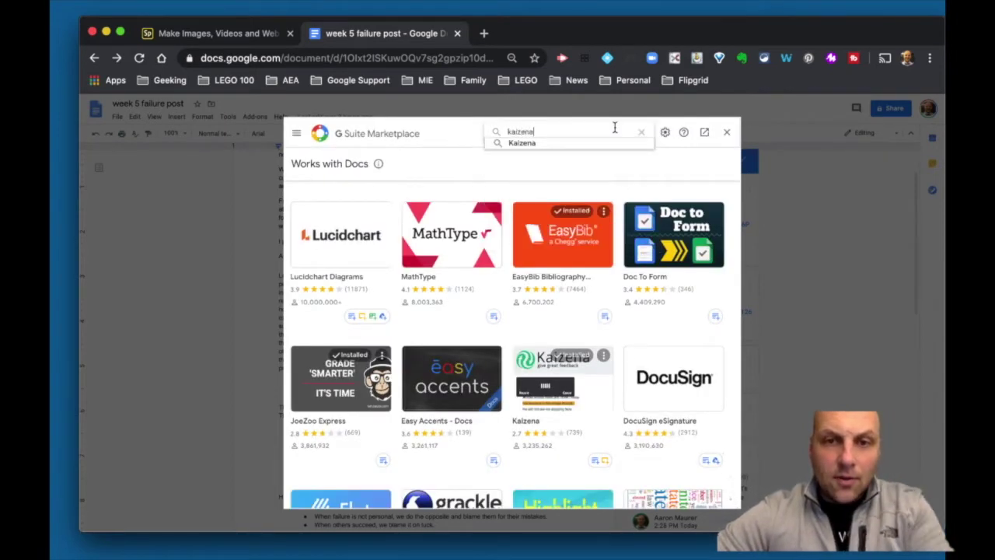
{"action": "left_click", "coordinate": [590, 143]}
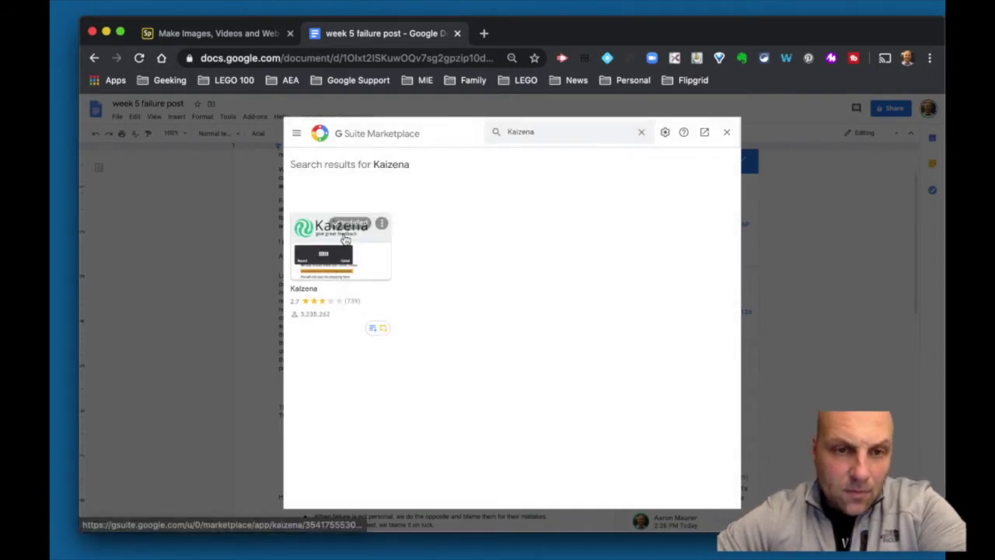
- Open the Kaizena listing, check its Docs and Slides compatibility, and close the marketplace
{"action": "left_click", "coordinate": [340, 242]}
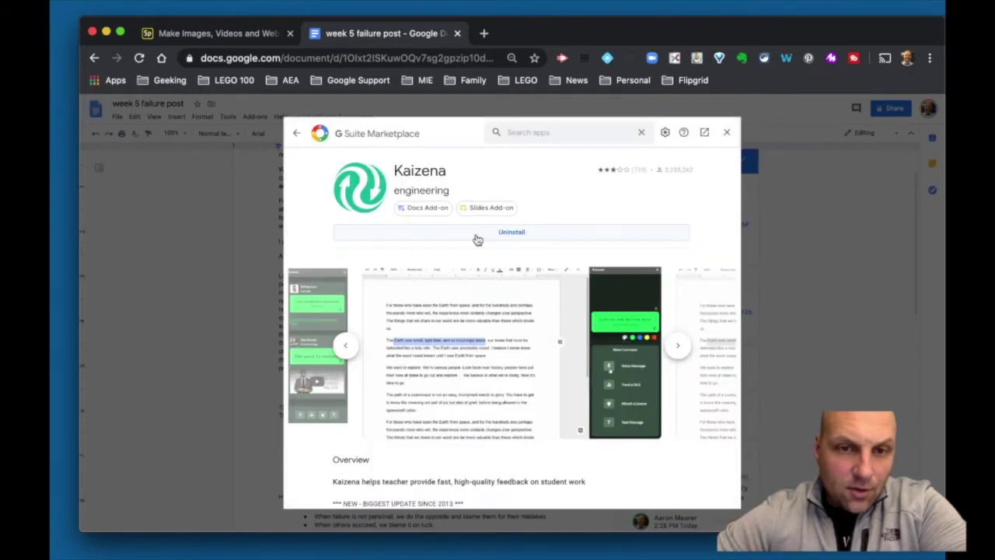
{"action": "mouse_move", "coordinate": [488, 208]}
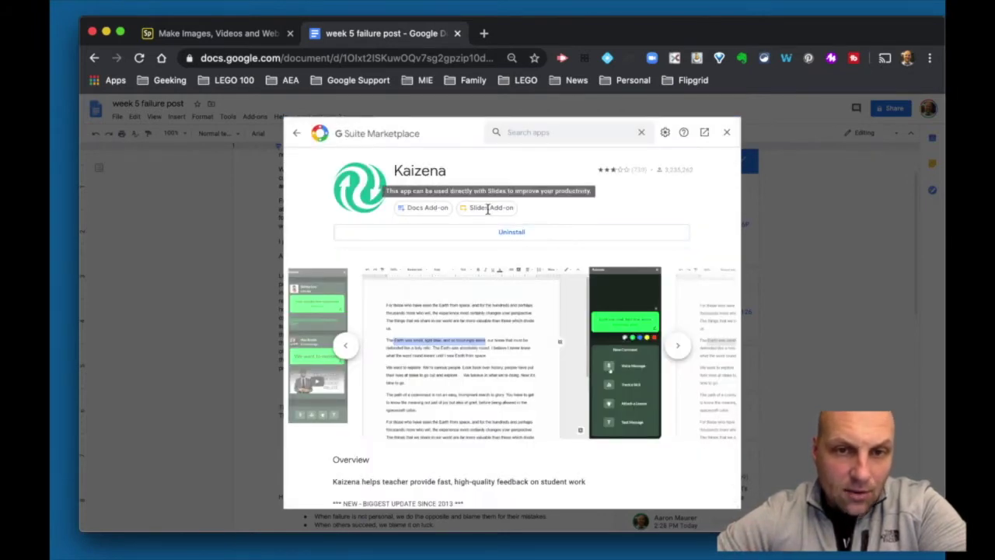
{"action": "mouse_move", "coordinate": [437, 208]}
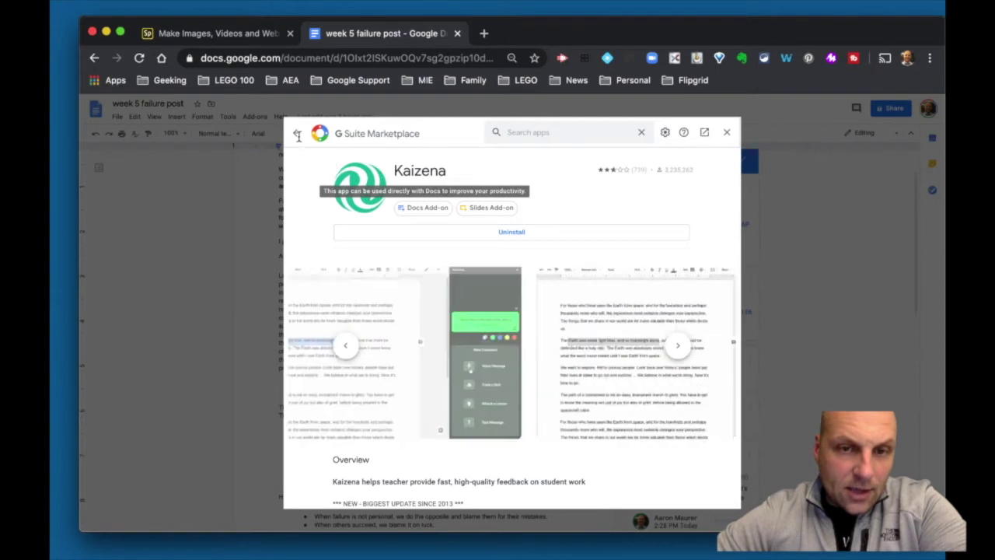
{"action": "left_click", "coordinate": [298, 138]}
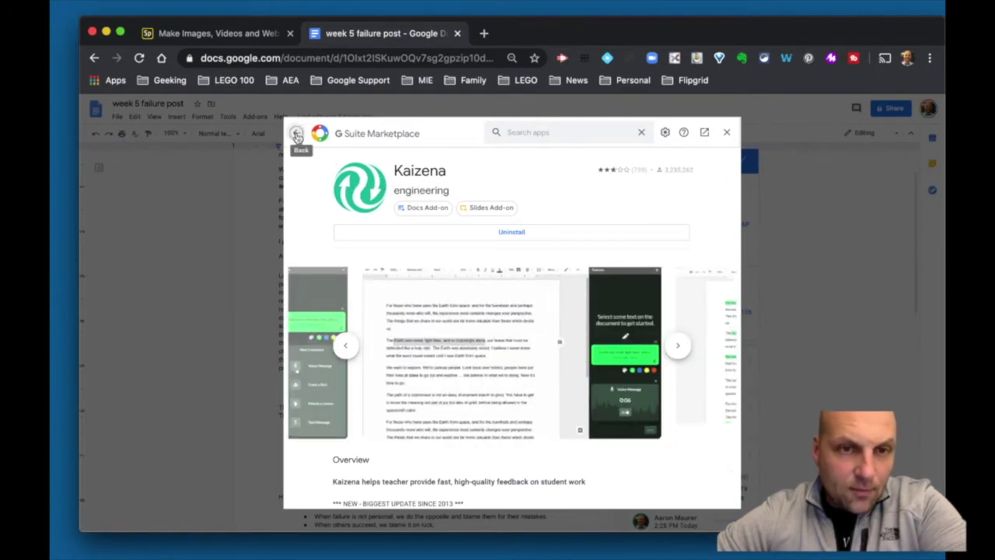
{"action": "left_click", "coordinate": [726, 135]}
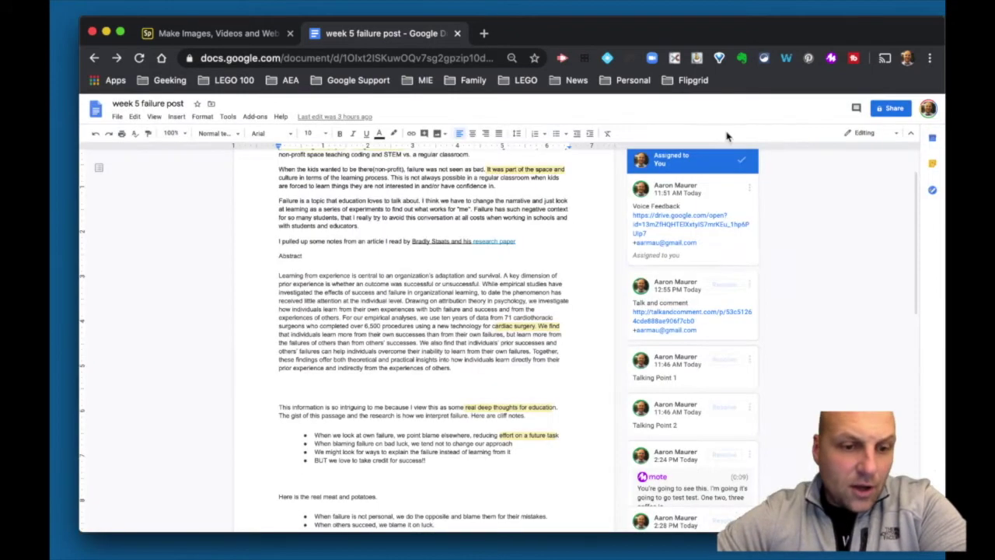
- Open the Kaizena add-on in the week 5 failure post document
{"action": "left_click", "coordinate": [255, 116]}
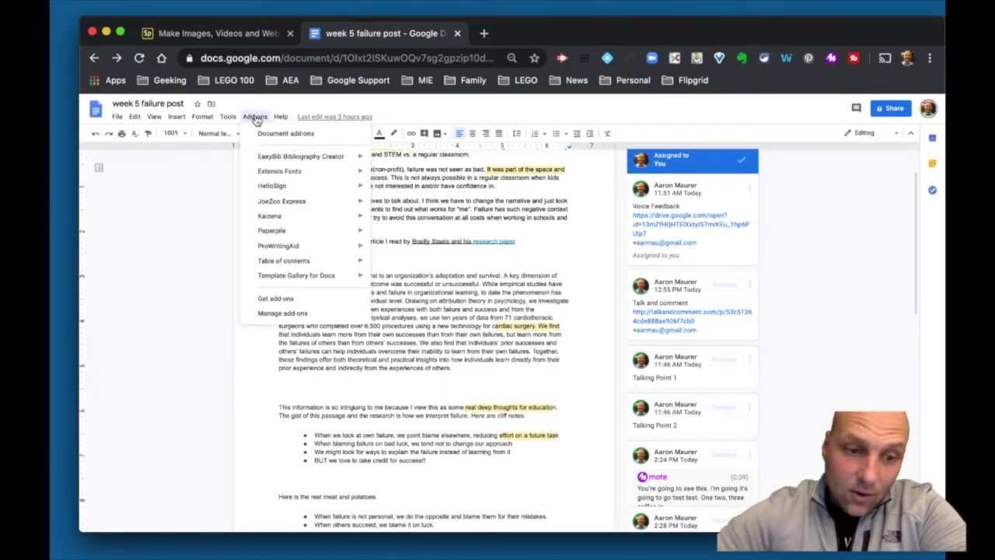
{"action": "mouse_move", "coordinate": [271, 217]}
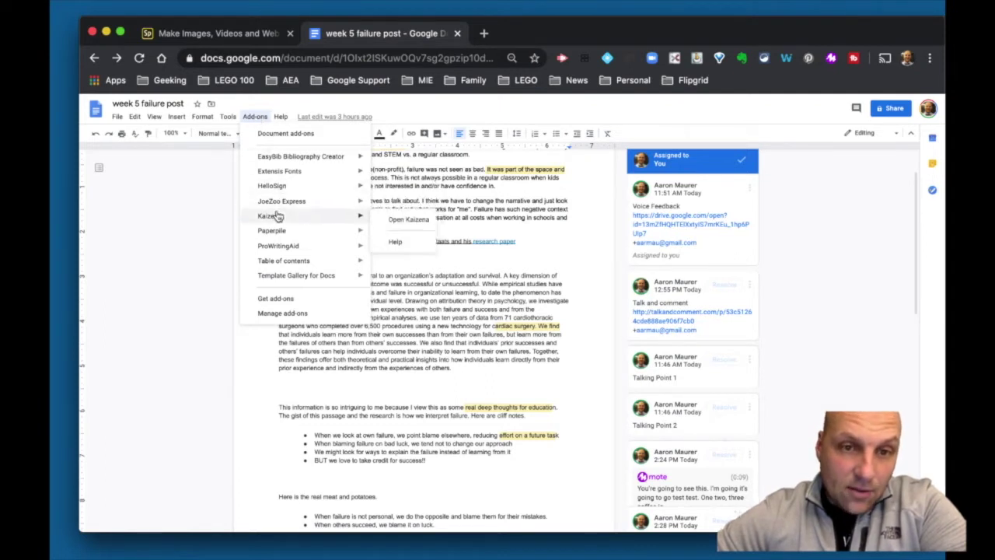
{"action": "left_click", "coordinate": [400, 223]}
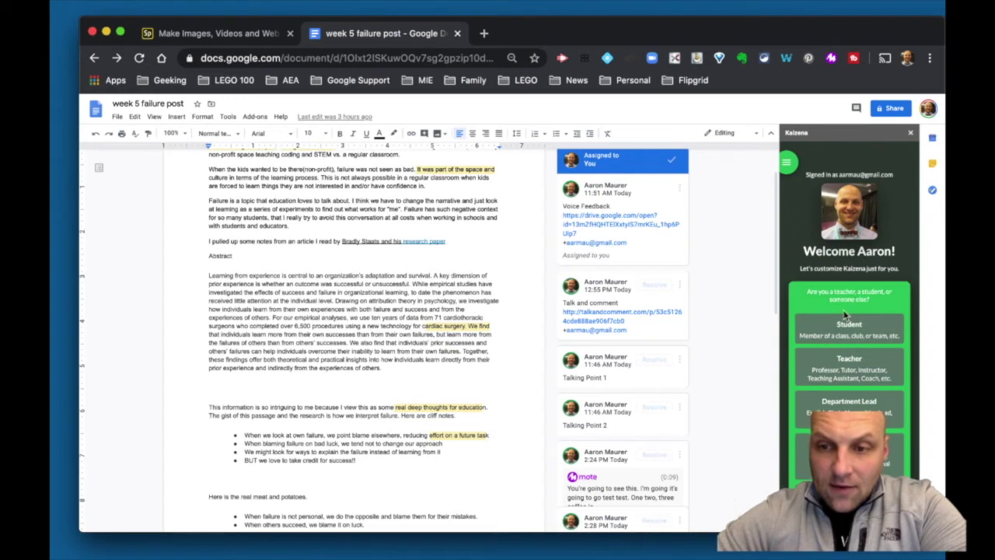
- Complete the Kaizena profile with the Teacher role and Educational Consultant as the profession
{"action": "scroll", "coordinate": [844, 313], "scroll_direction": "down", "scroll_amount": 1}
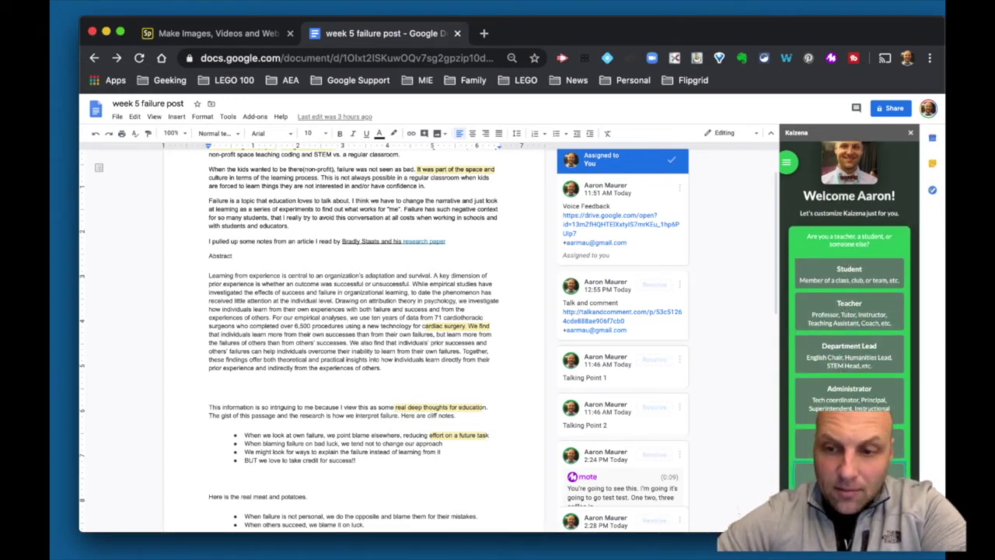
{"action": "left_click", "coordinate": [862, 315]}
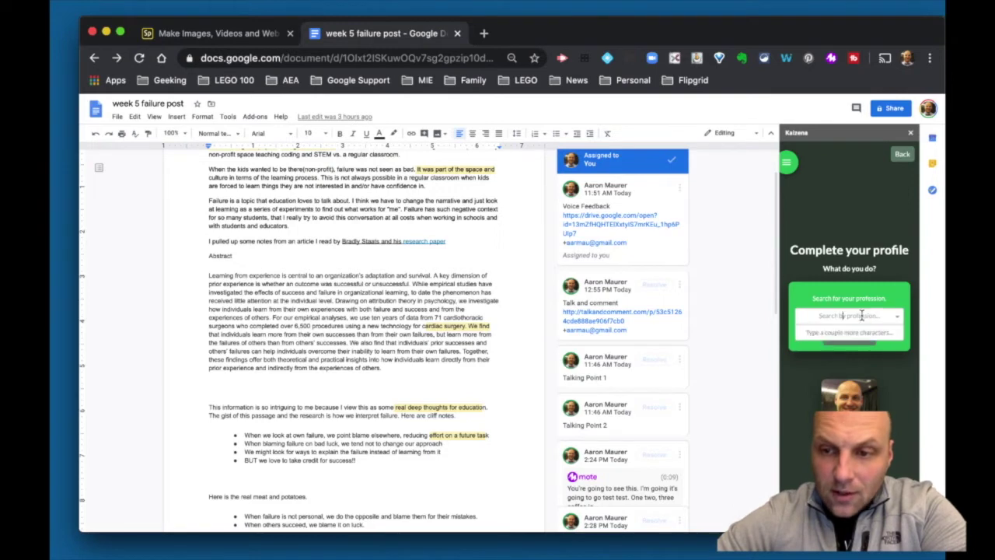
{"action": "type", "text": "STEM"}
{"action": "key", "text": "BackSpace"}
{"action": "key", "text": "BackSpace"}
{"action": "key", "text": "BackSpace"}
{"action": "key", "text": "BackSpace"}
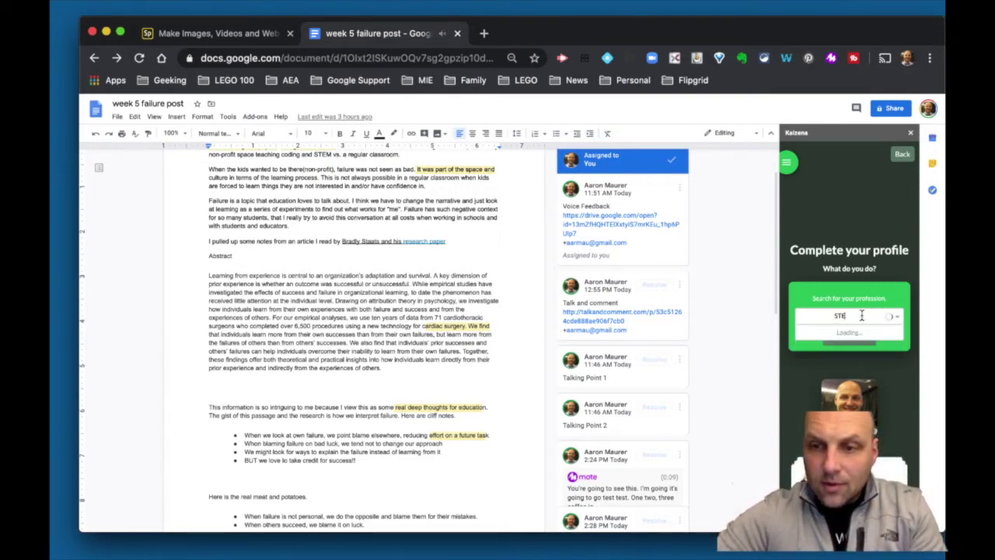
{"action": "type", "text": "cons"}
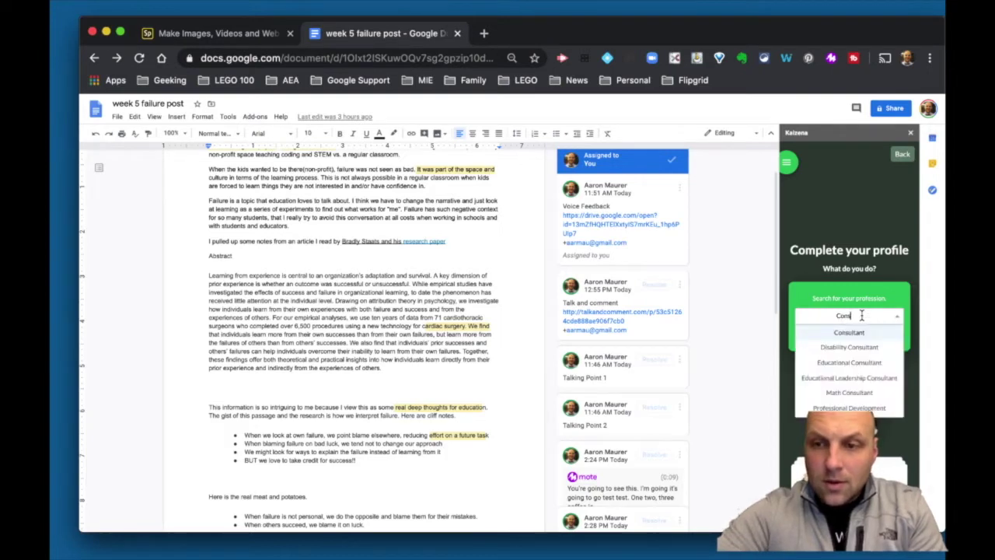
{"action": "left_click", "coordinate": [855, 364]}
{"action": "left_click", "coordinate": [850, 337]}
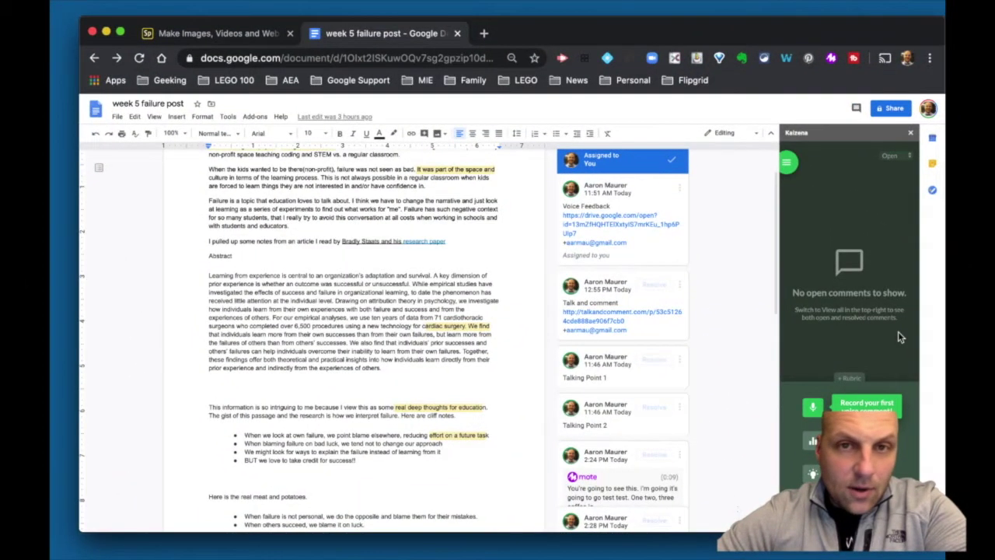
- Open YouTube in a new browser tab and search for kaizena
{"action": "left_click", "coordinate": [482, 35]}
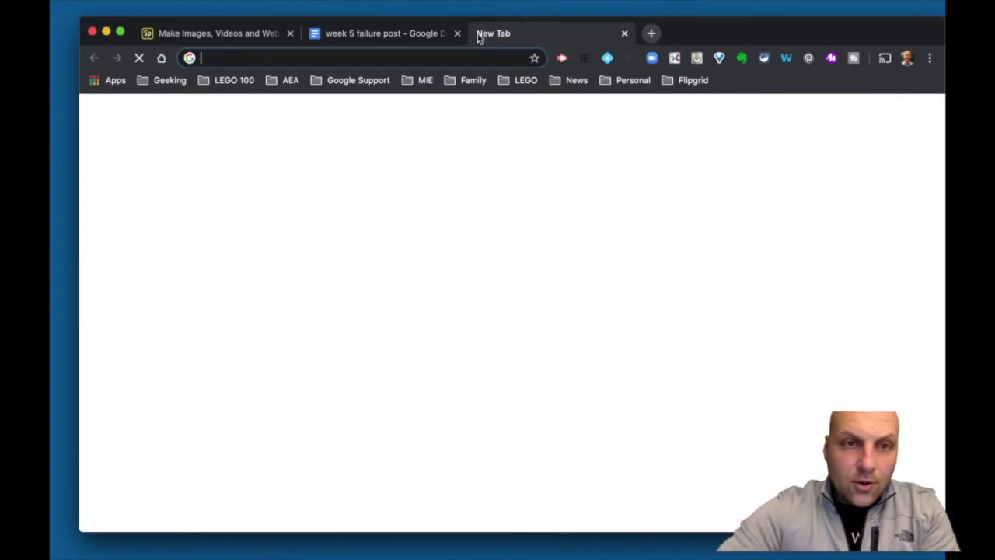
{"action": "type", "text": "youtube"}
{"action": "key", "text": "Return"}
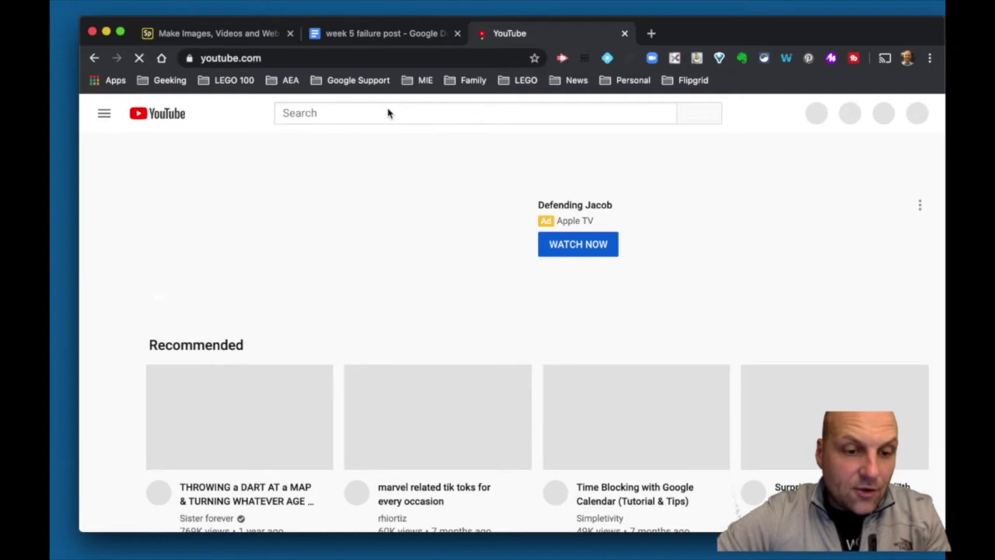
{"action": "left_click", "coordinate": [388, 110]}
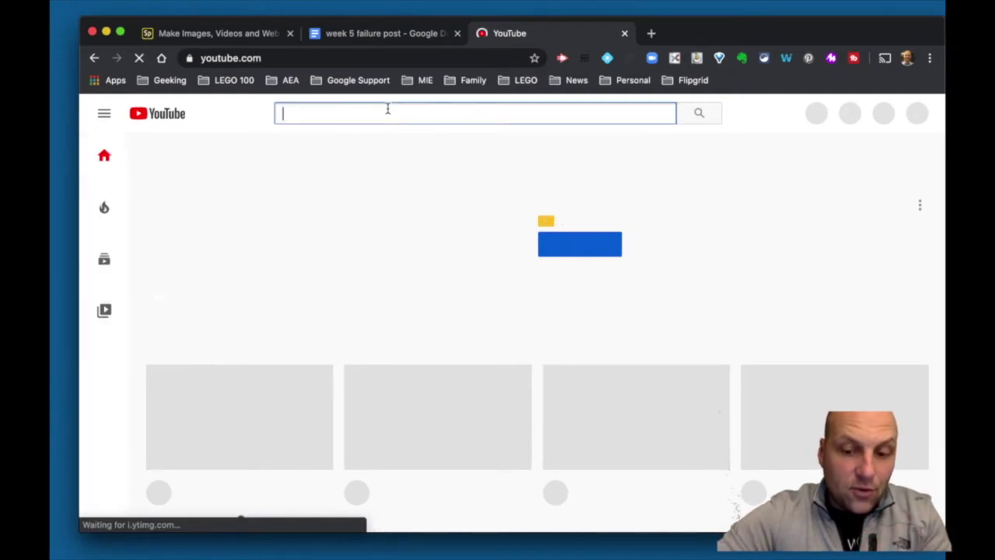
{"action": "type", "text": "kai"}
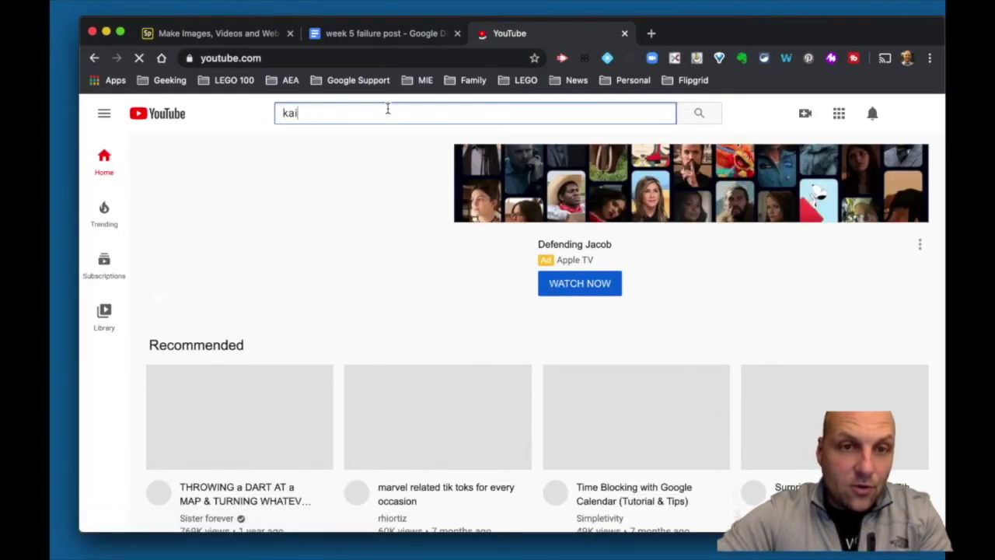
{"action": "type", "text": "zena"}
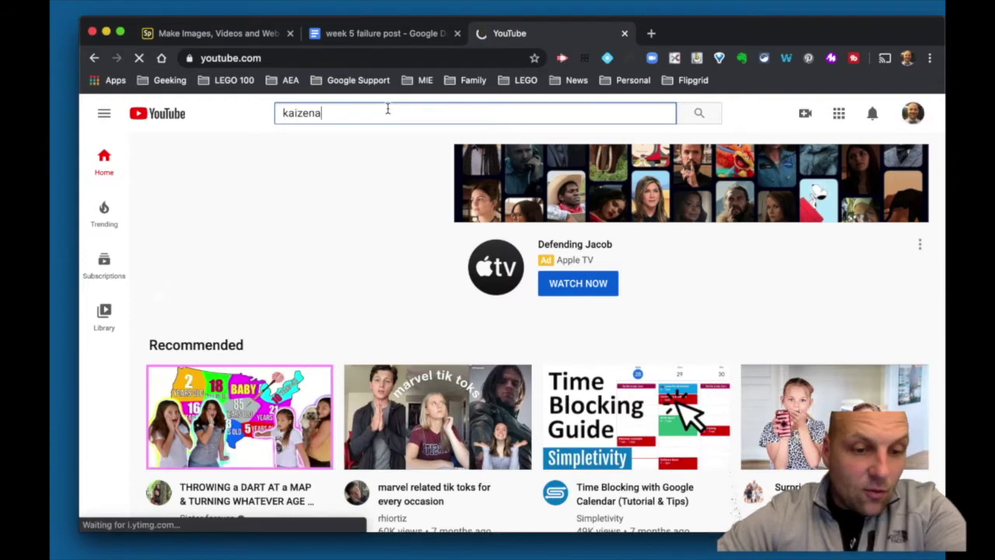
{"action": "key", "text": "Return"}
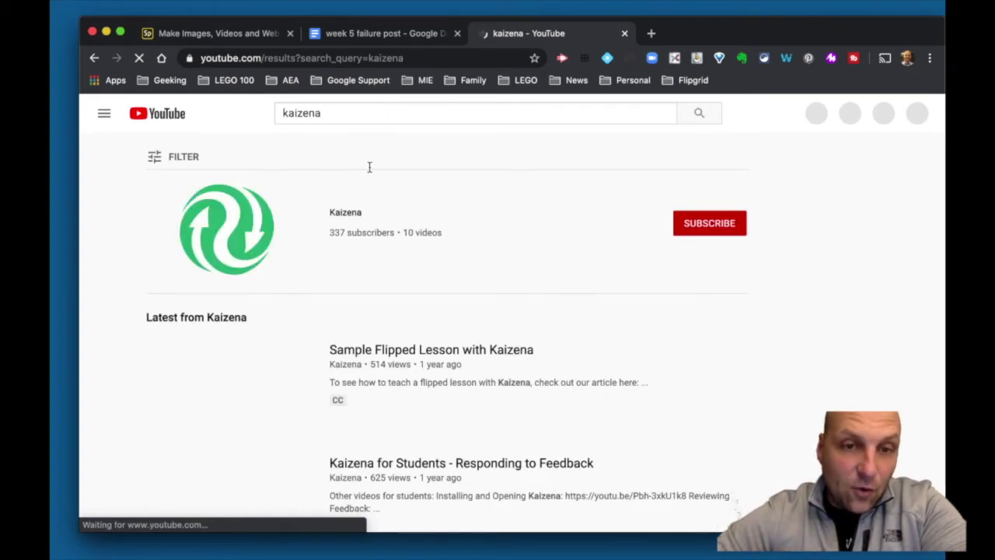
- Open the Kaizena channel and browse its uploaded tutorial videos
{"action": "left_click", "coordinate": [345, 215]}
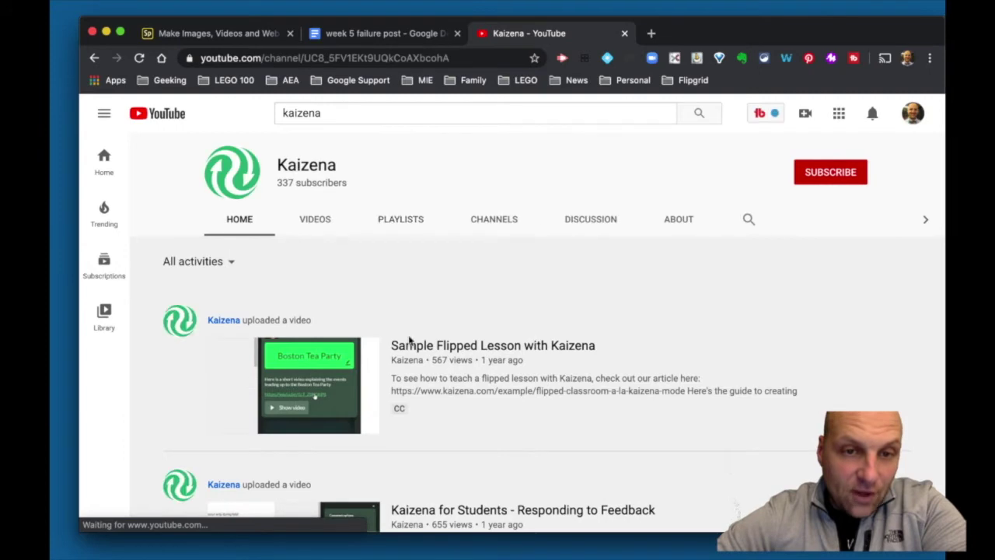
{"action": "scroll", "coordinate": [426, 397], "scroll_direction": "down", "scroll_amount": 3}
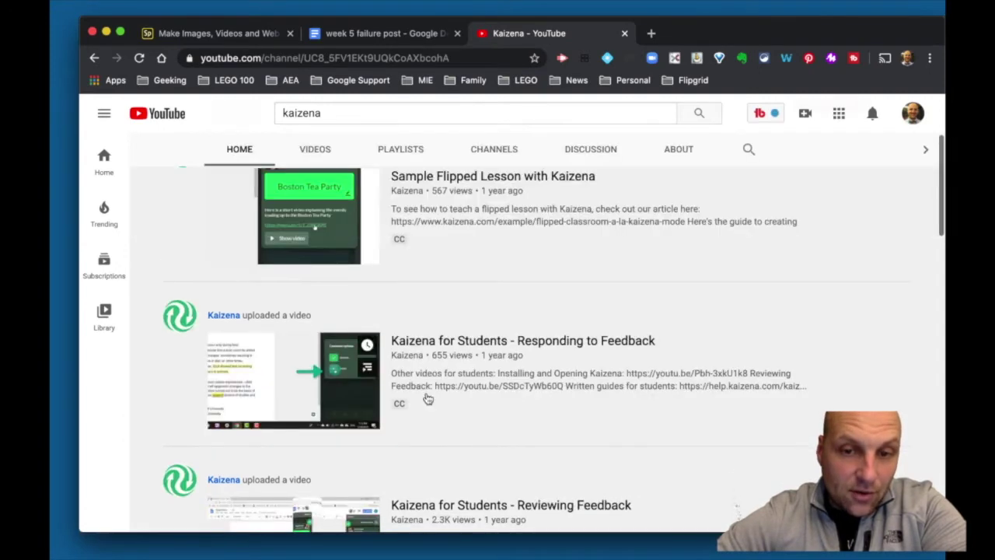
{"action": "scroll", "coordinate": [426, 398], "scroll_direction": "down", "scroll_amount": 5}
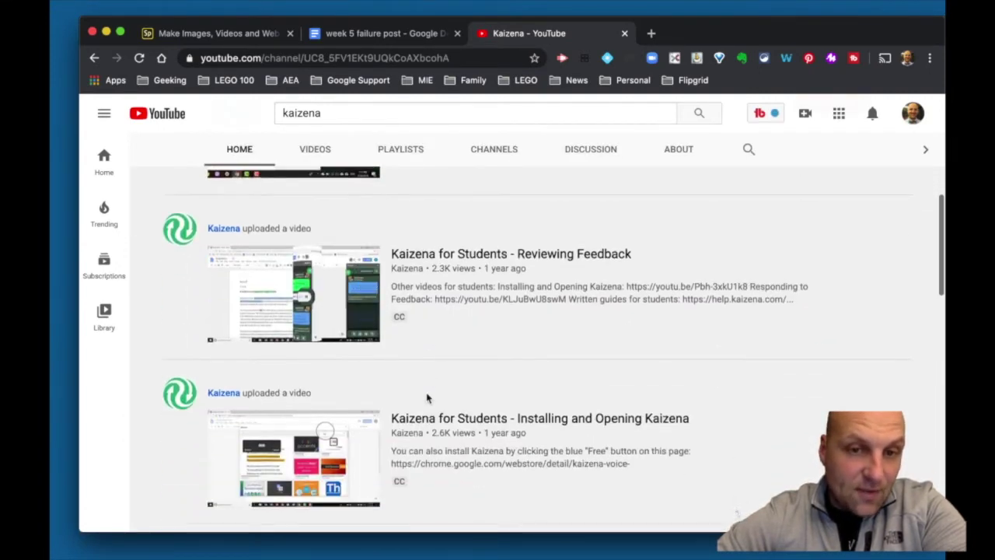
{"action": "scroll", "coordinate": [427, 399], "scroll_direction": "down", "scroll_amount": 1}
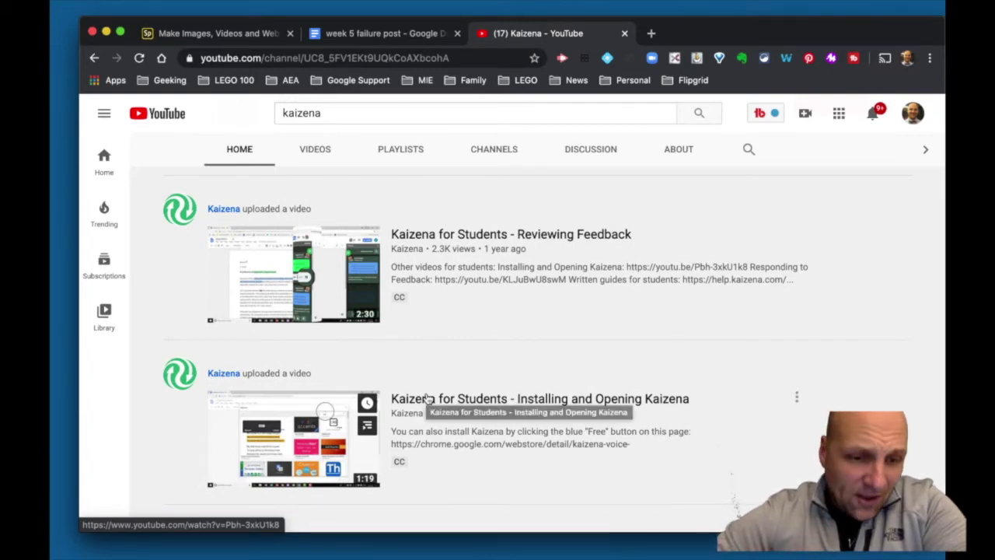
- Return to the Google Docs document and record a green-highlighted voice comment of about 6 seconds on "A key dimension o" in the abstract
{"action": "left_click", "coordinate": [388, 33]}
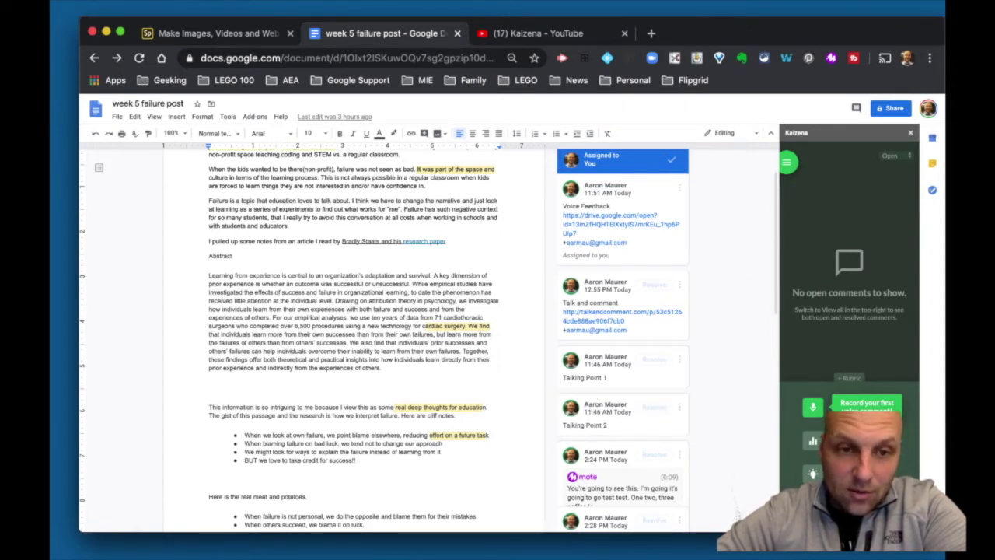
{"action": "left_click_drag", "start_coordinate": [433, 275], "coordinate": [487, 275]}
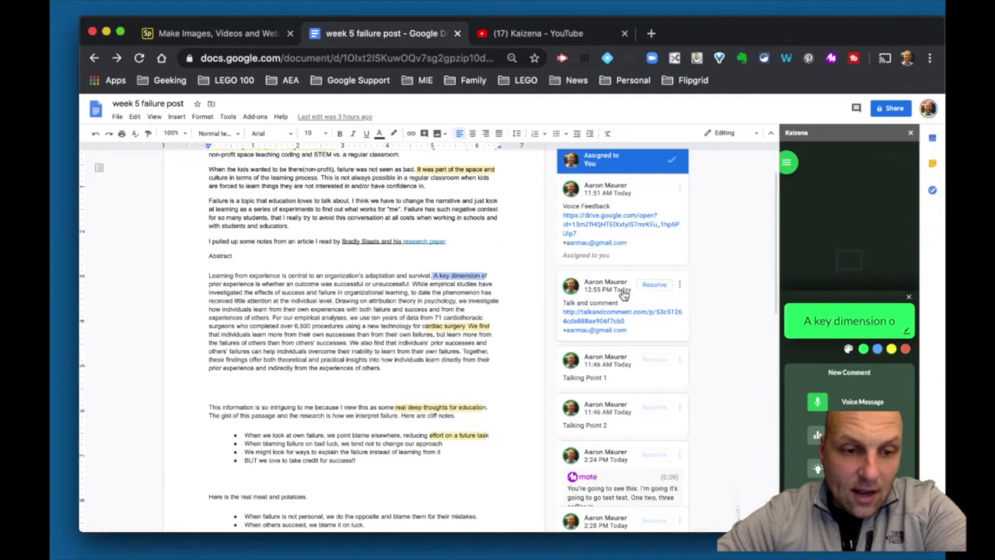
{"action": "left_click", "coordinate": [878, 350]}
{"action": "left_click", "coordinate": [892, 349]}
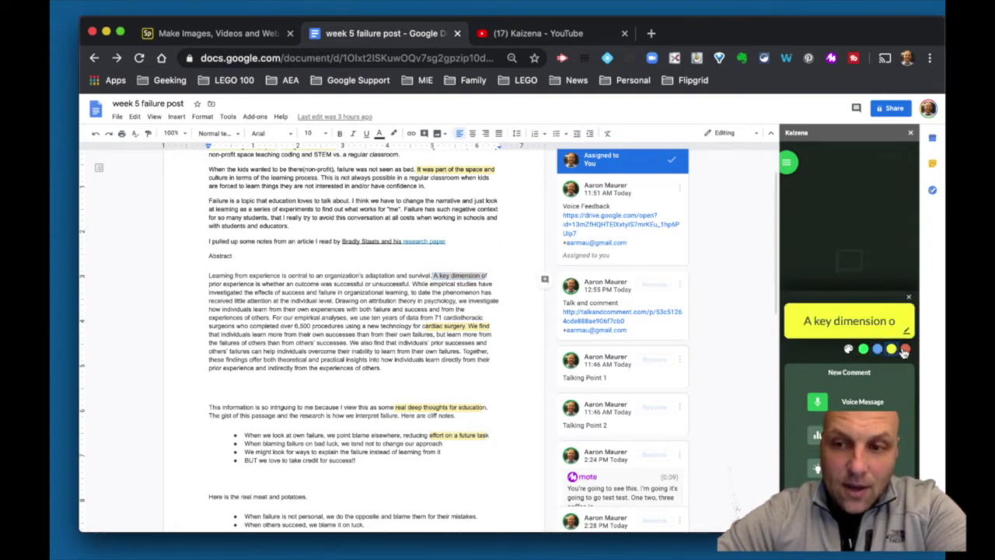
{"action": "left_click", "coordinate": [904, 350]}
{"action": "left_click", "coordinate": [864, 350]}
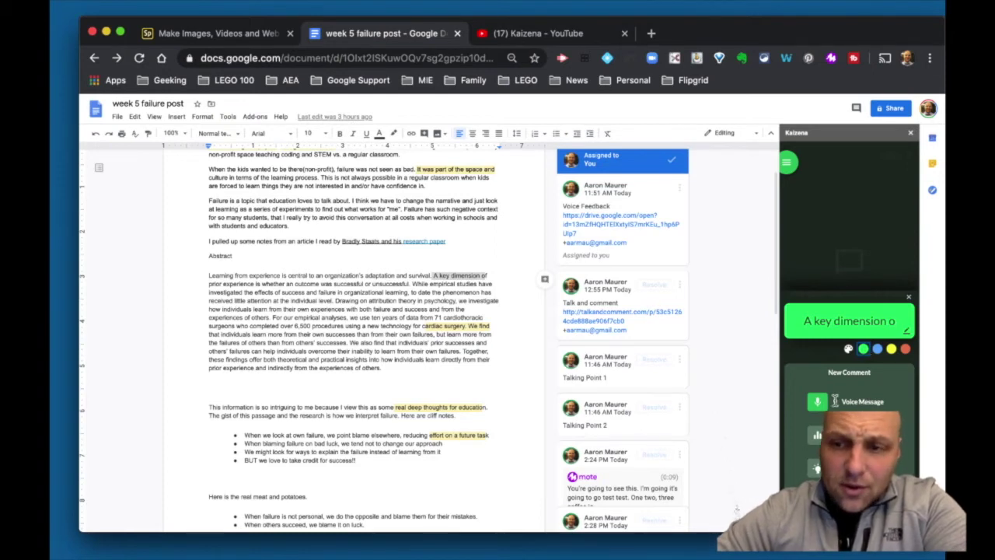
{"action": "left_click", "coordinate": [820, 402]}
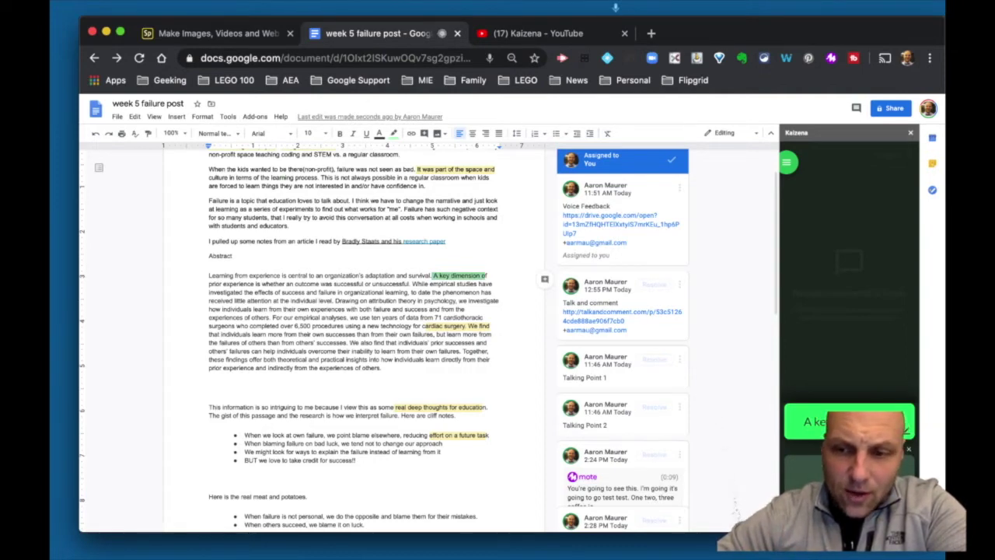
{"action": "left_click", "coordinate": [813, 462]}
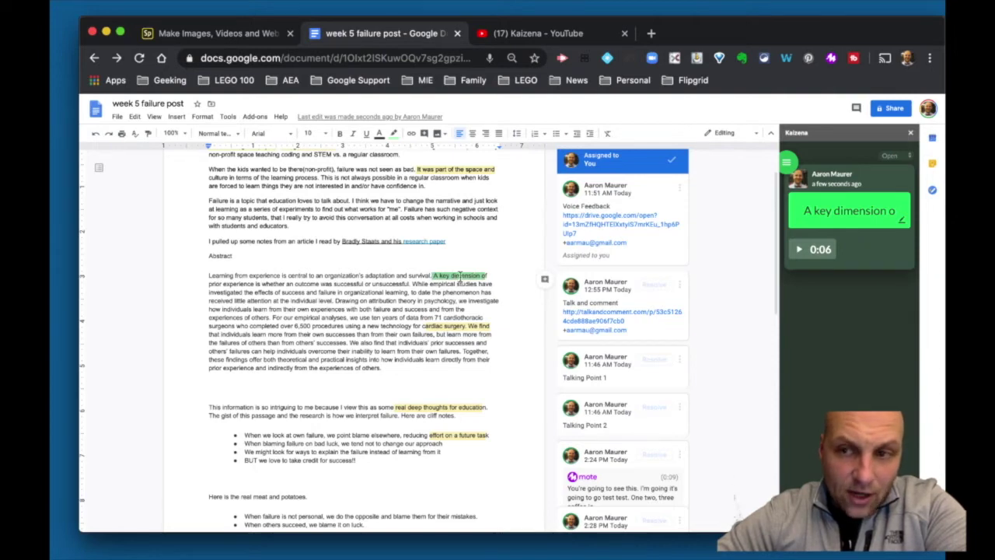
- Play back the voice comment on "A key dimension o", view its download option, and open the comment thread for a reply
{"action": "left_click", "coordinate": [801, 252]}
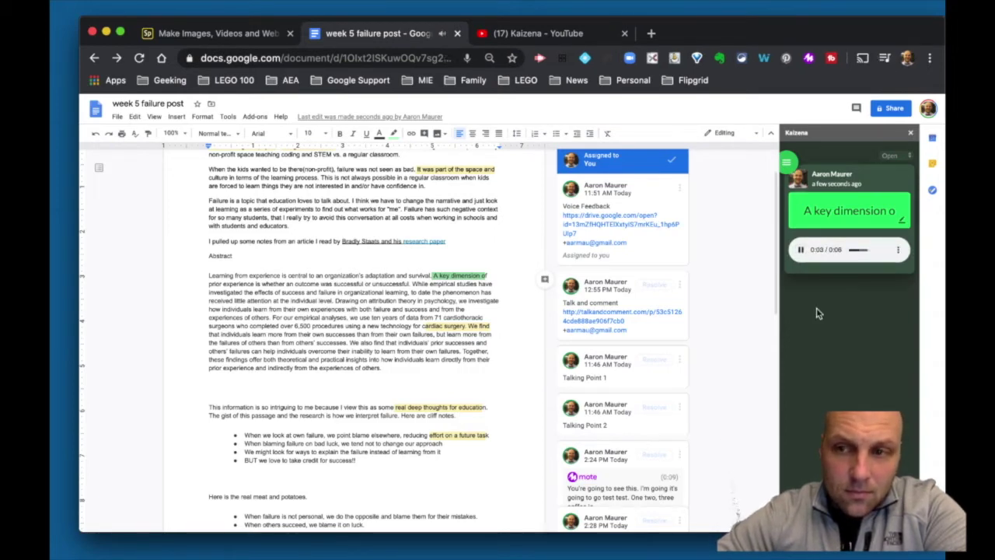
{"action": "left_click", "coordinate": [898, 254]}
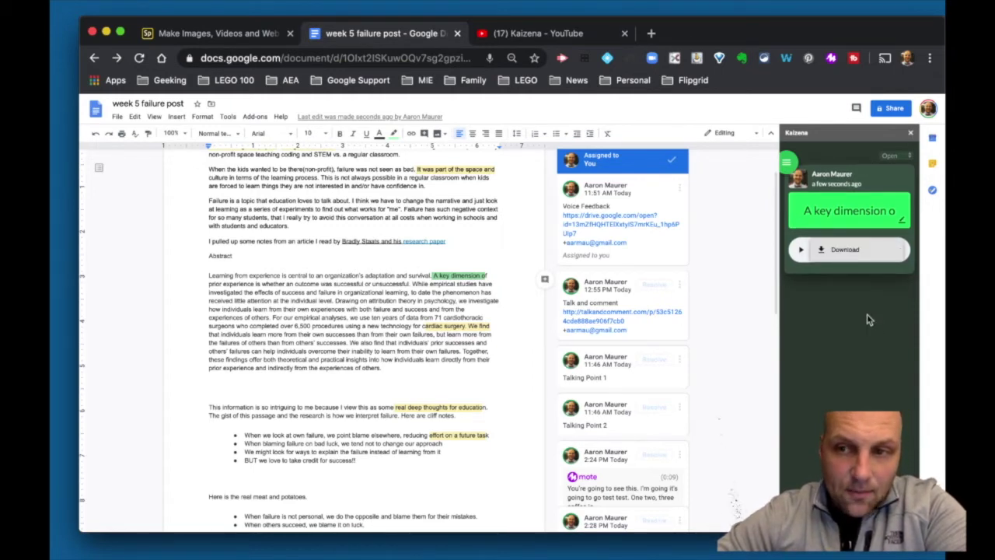
{"action": "left_click", "coordinate": [867, 313]}
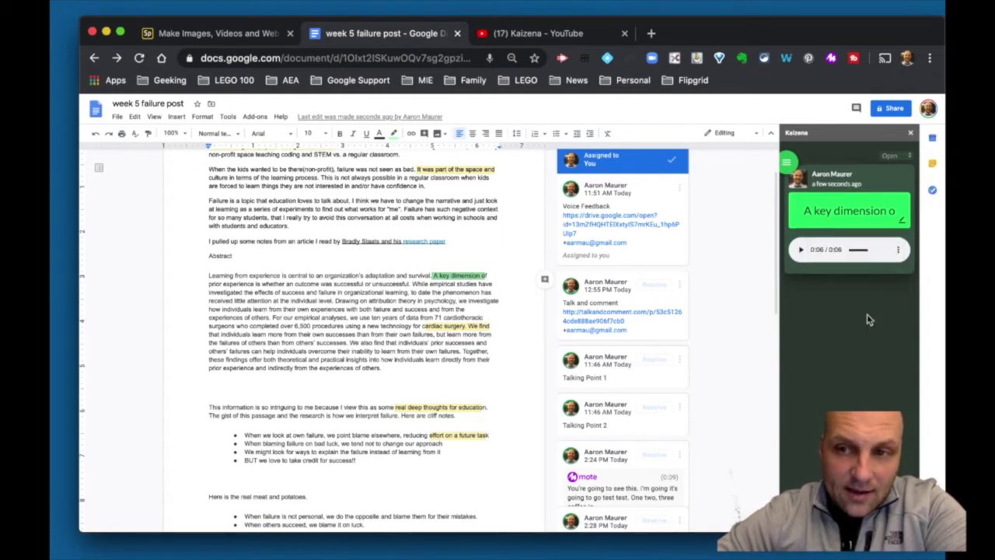
{"action": "left_click", "coordinate": [902, 223]}
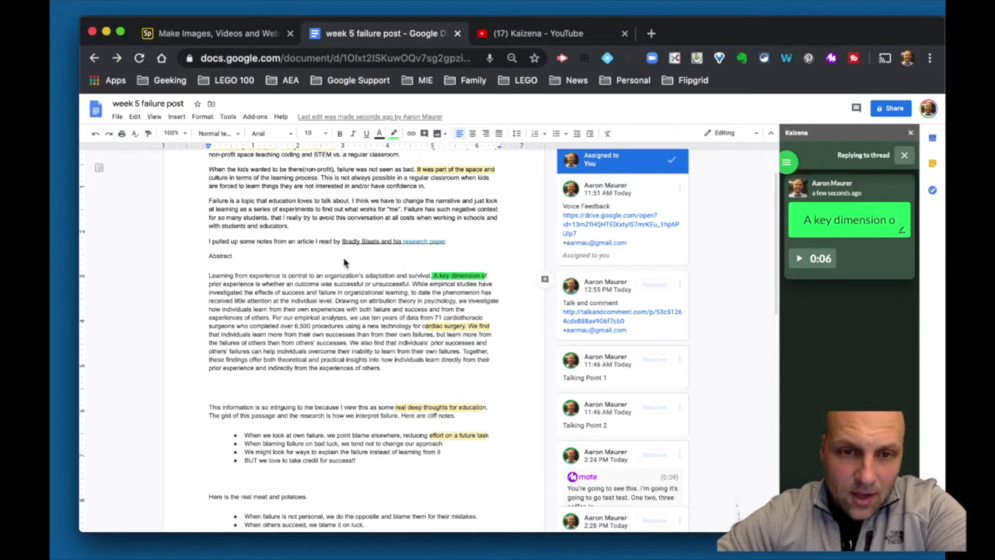
- Select "While empirical studies" in the abstract and search the Kaizena skills for "capitilize"
{"action": "left_click_drag", "start_coordinate": [412, 285], "coordinate": [476, 285]}
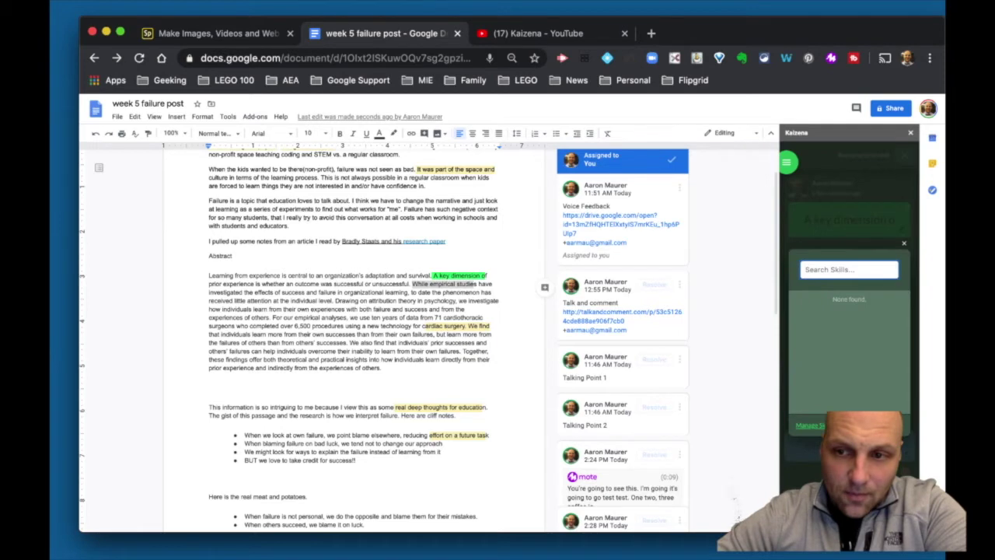
{"action": "type", "text": "capitili"}
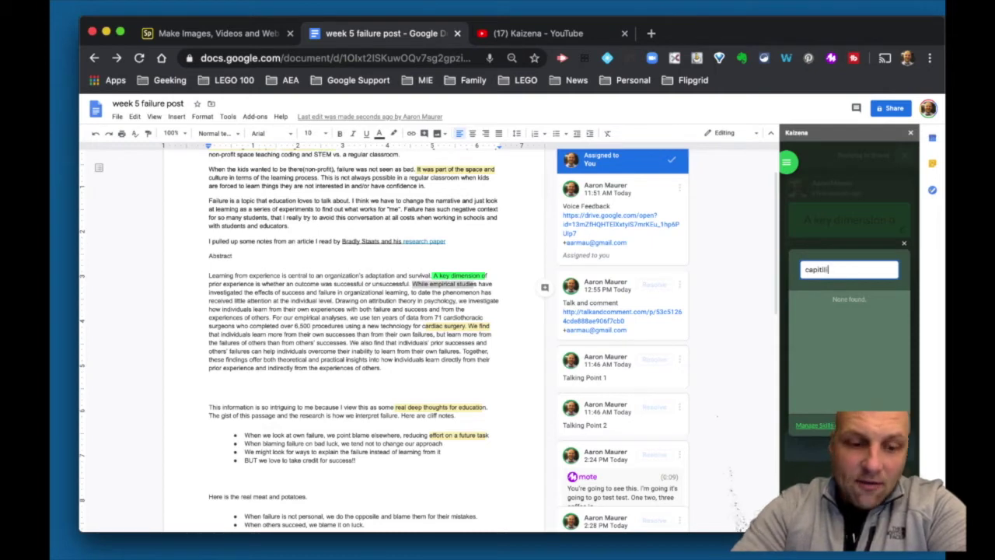
{"action": "type", "text": "ze"}
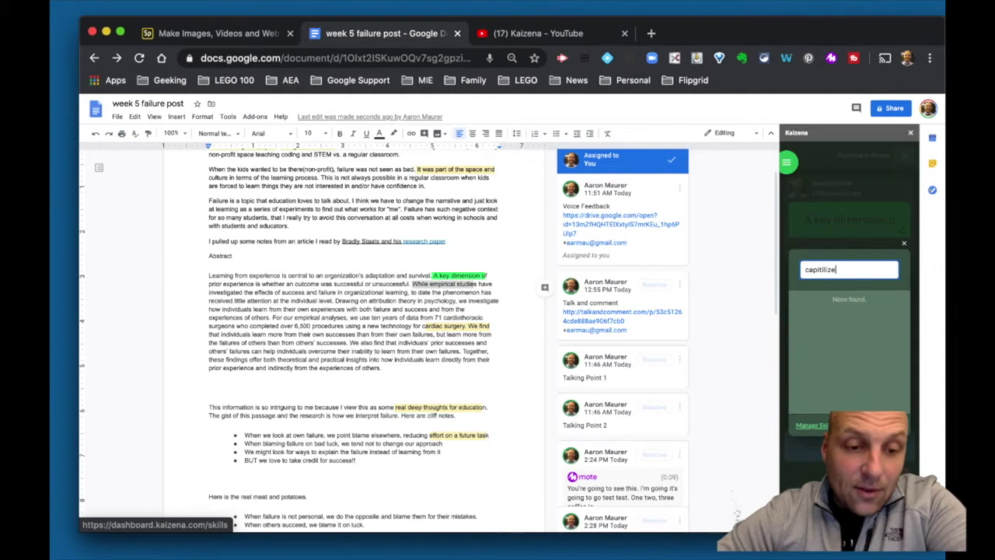
- Open the Kaizena skills management page, dismiss the welcome message, and look over the skills and rubric templates sections
{"action": "left_click", "coordinate": [809, 425]}
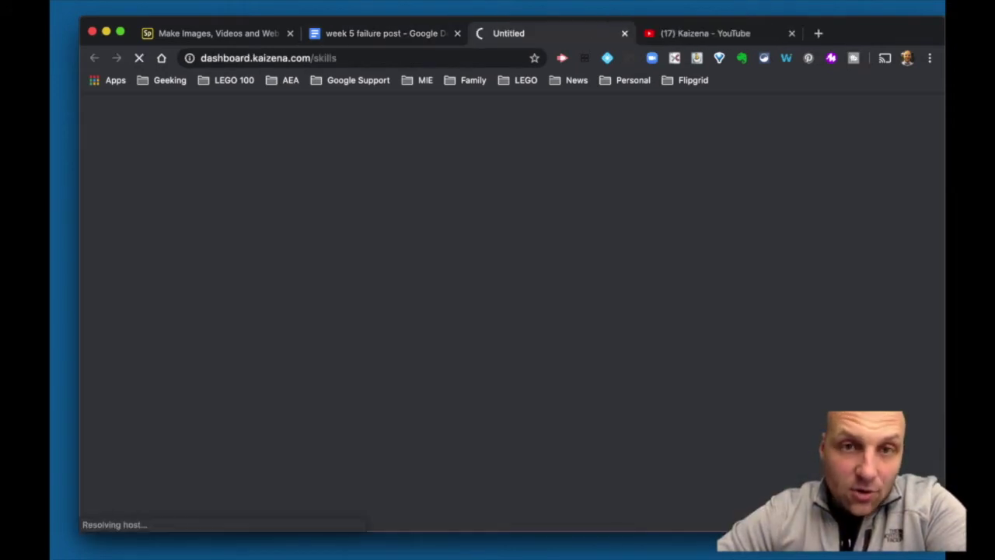
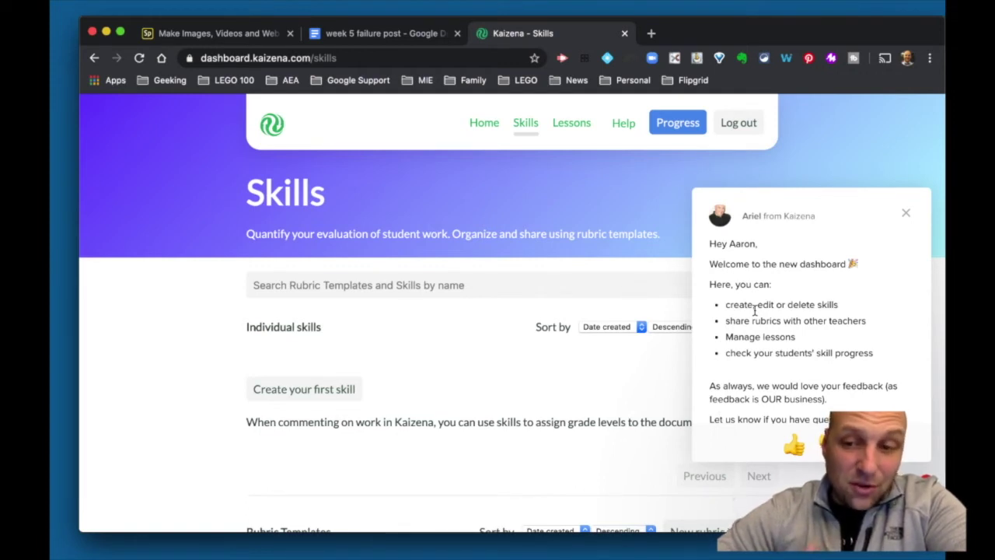
{"action": "left_click", "coordinate": [908, 214]}
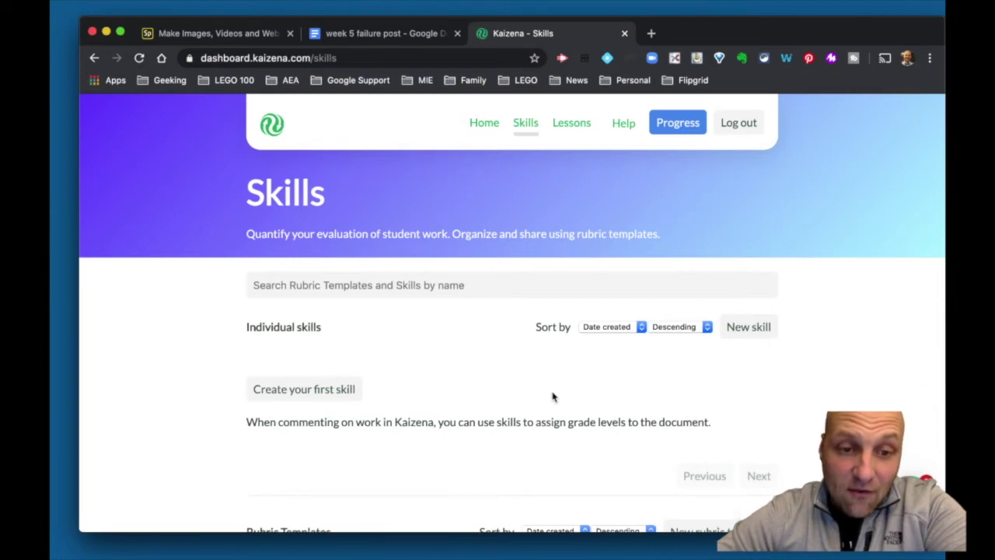
{"action": "scroll", "coordinate": [552, 397], "scroll_direction": "down", "scroll_amount": 5}
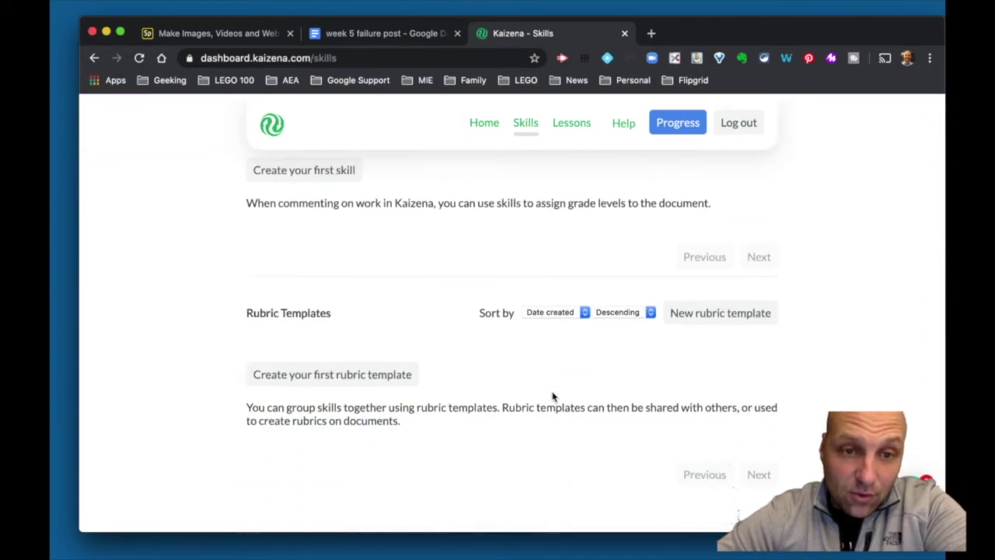
{"action": "scroll", "coordinate": [553, 397], "scroll_direction": "up", "scroll_amount": 3}
- Create the first individual skill with the name "Test"
{"action": "left_click", "coordinate": [303, 289]}
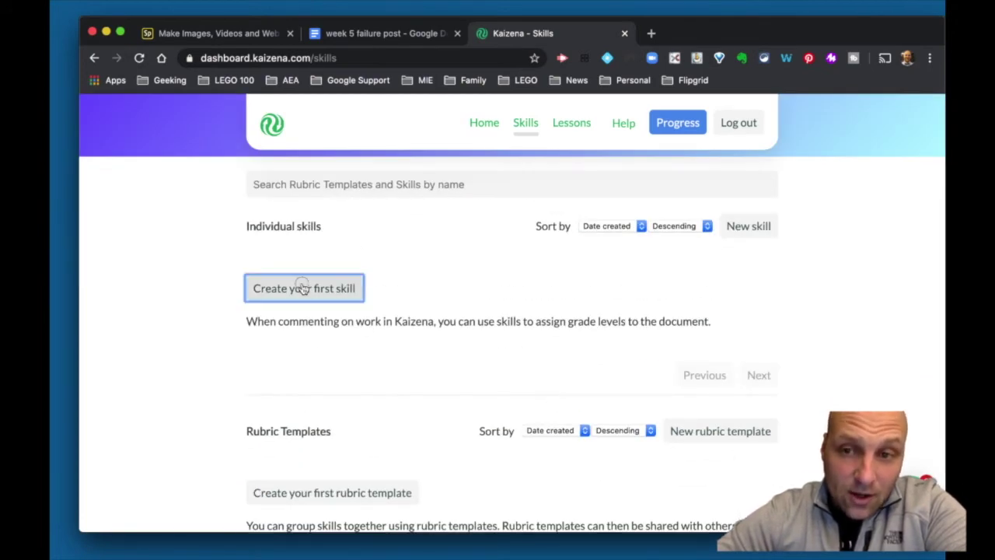
{"action": "left_click", "coordinate": [352, 325]}
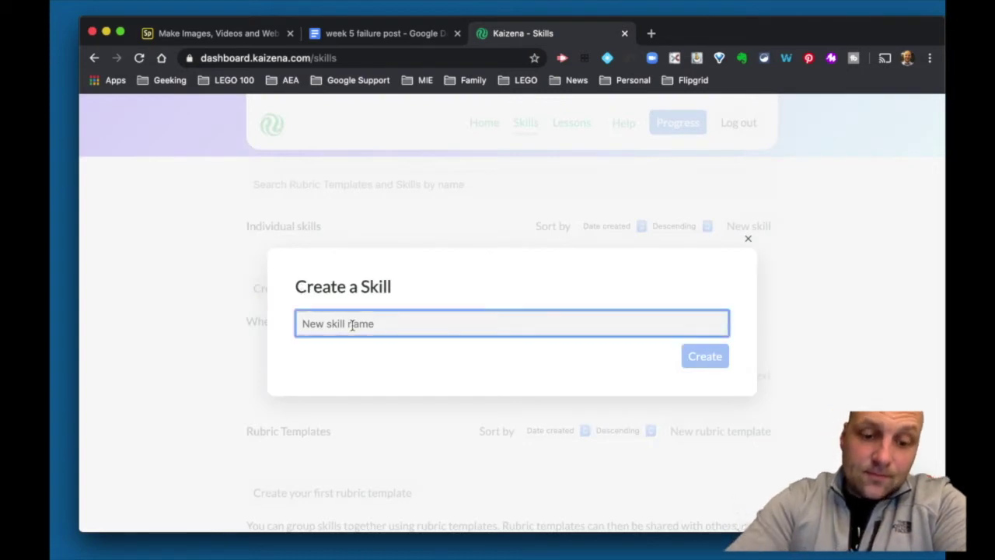
{"action": "type", "text": "Test"}
{"action": "left_click", "coordinate": [720, 369]}
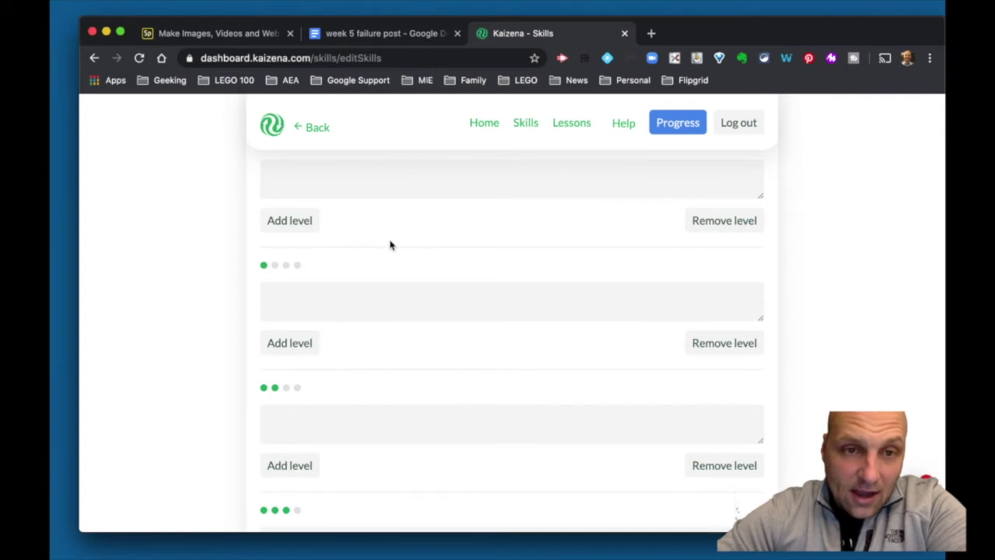
- Describe the Test skill's zero-dot level as "Level 0" and its one-dot level as "Level 1"
{"action": "scroll", "coordinate": [391, 245], "scroll_direction": "up", "scroll_amount": 3}
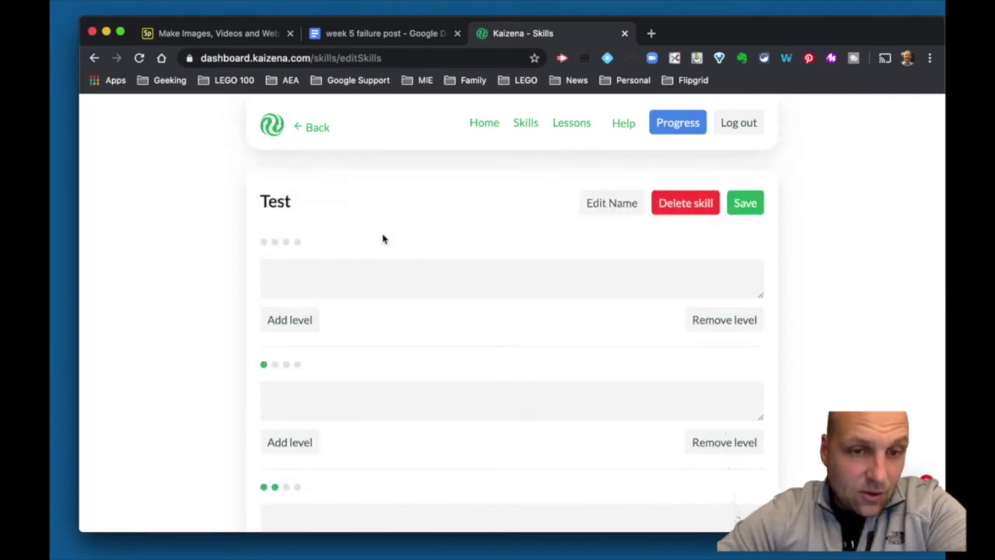
{"action": "left_click", "coordinate": [329, 269]}
{"action": "type", "text": "Level 1"}
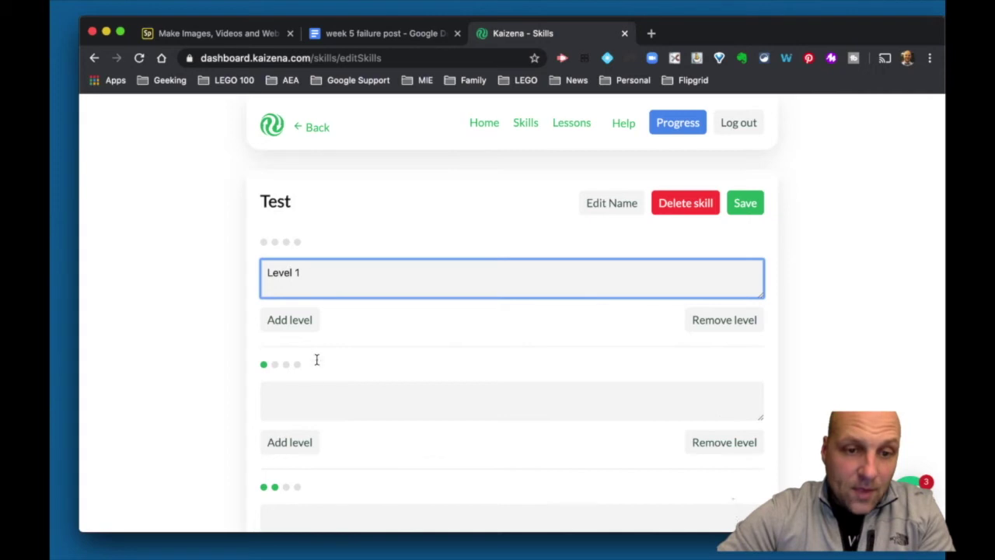
{"action": "left_click", "coordinate": [303, 399]}
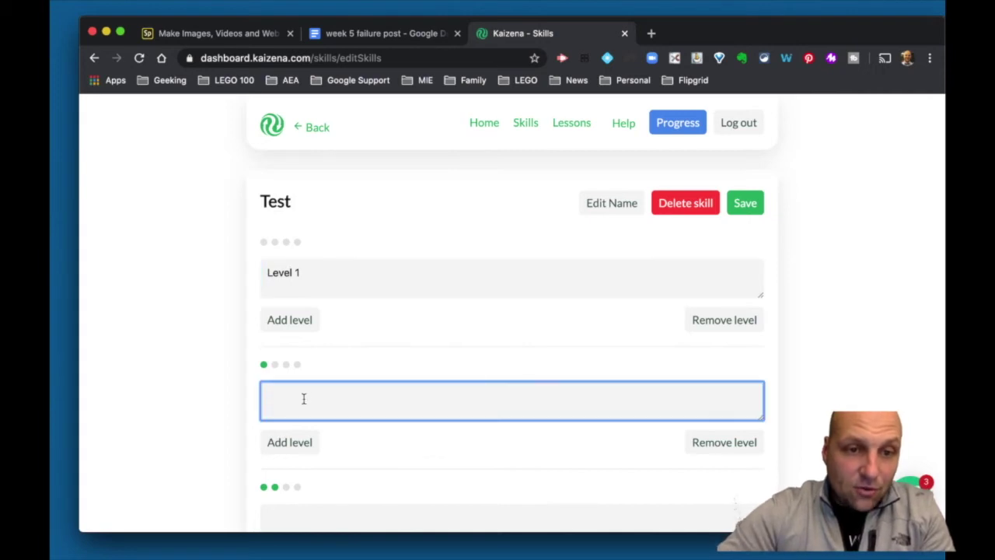
{"action": "left_click", "coordinate": [304, 272]}
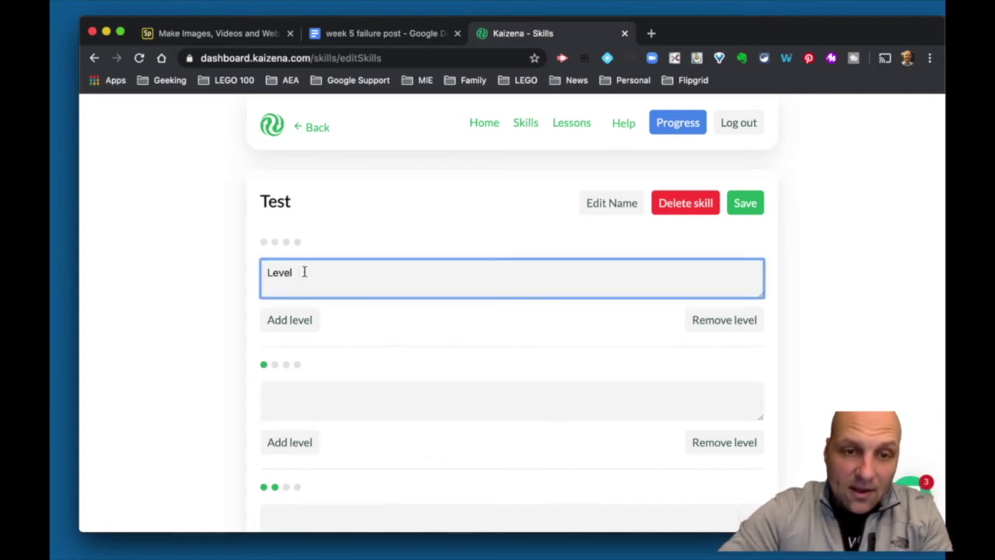
{"action": "left_click", "coordinate": [314, 403]}
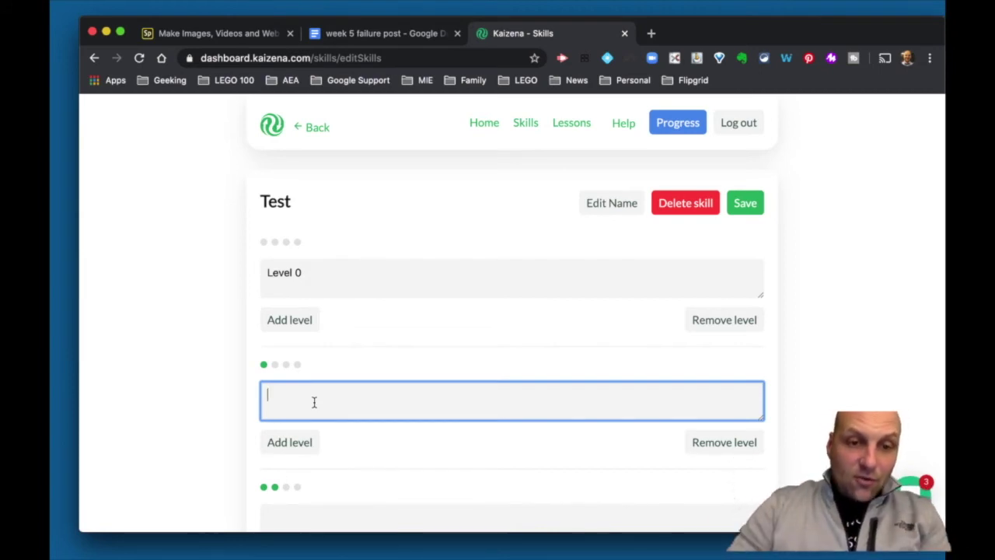
{"action": "type", "text": "Level 1"}
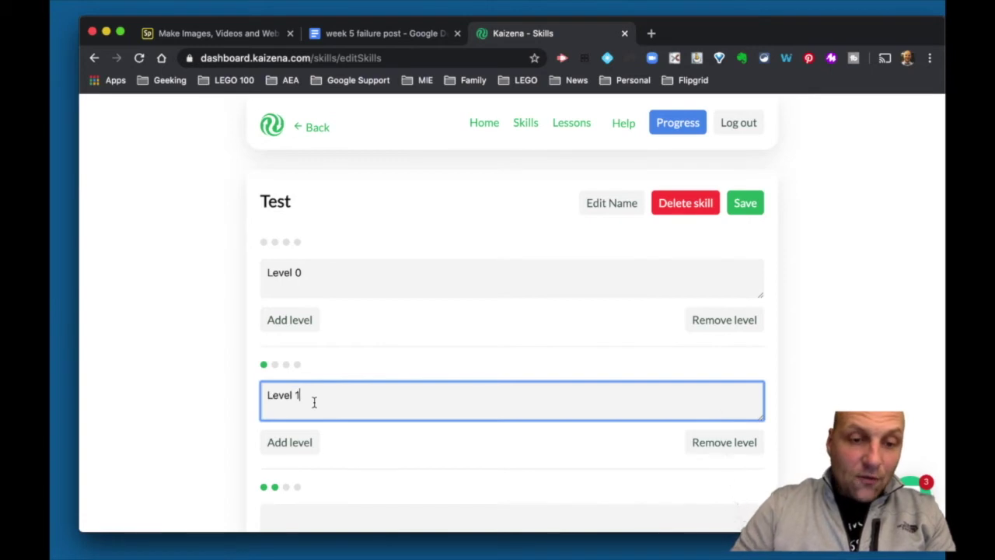
- Describe the Test skill's two-dot level as "Level 2"
{"action": "scroll", "coordinate": [389, 429], "scroll_direction": "down", "scroll_amount": 1}
{"action": "left_click", "coordinate": [335, 491]}
{"action": "type", "text": "LEve"}
{"action": "key", "text": "BackSpace"}
{"action": "type", "text": "evel"}
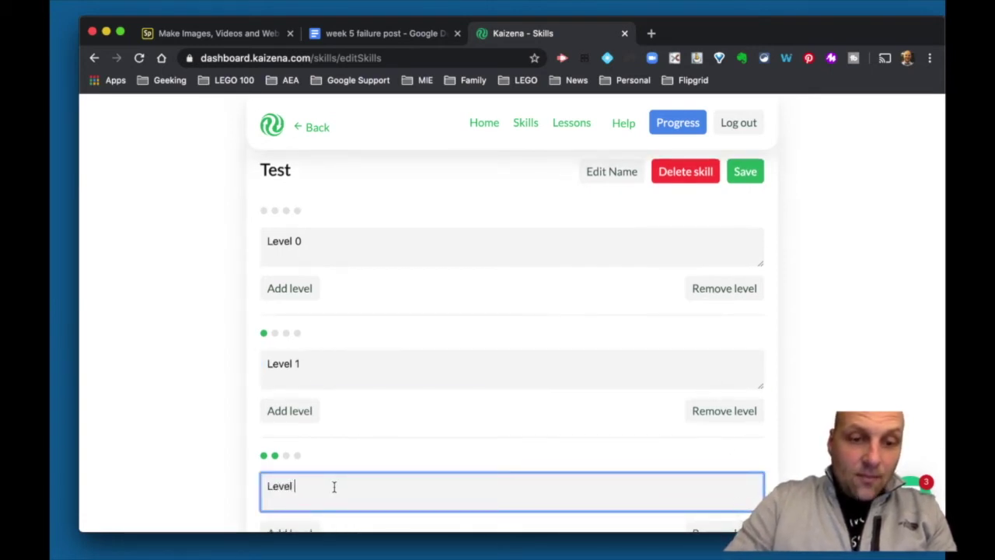
- Describe the Test skill's three-dot level as "Level 3"
{"action": "scroll", "coordinate": [333, 482], "scroll_direction": "down", "scroll_amount": 3}
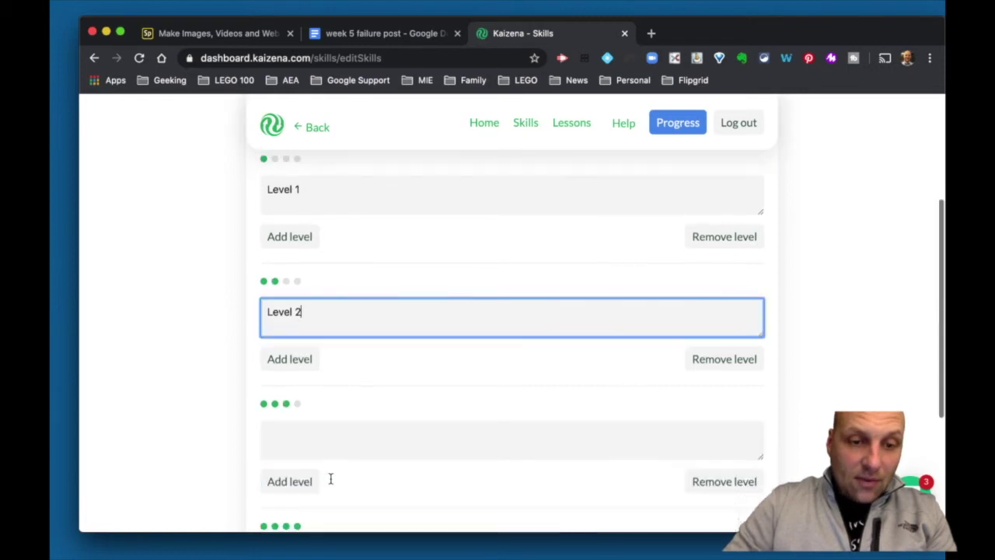
{"action": "left_click", "coordinate": [307, 440]}
{"action": "type", "text": "LEvel"}
{"action": "key", "text": "BackSpace"}
{"action": "key", "text": "BackSpace"}
{"action": "type", "text": "e"}
{"action": "key", "text": "BackSpace"}
{"action": "key", "text": "BackSpace"}
{"action": "type", "text": "Level 3"}
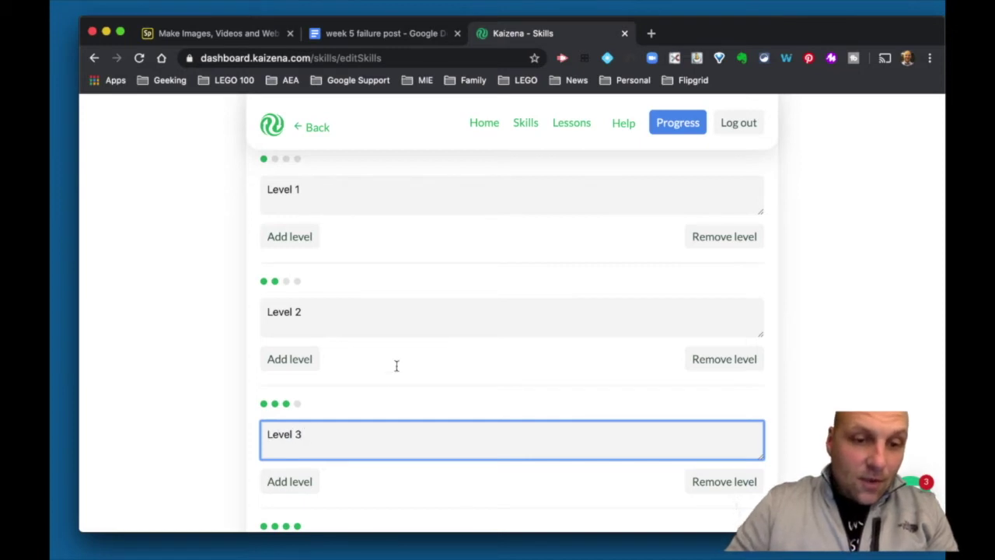
- Describe the Test skill's four-dot level as "Level 4" and save the skill
{"action": "scroll", "coordinate": [350, 381], "scroll_direction": "down", "scroll_amount": 3}
{"action": "left_click", "coordinate": [299, 393]}
{"action": "type", "text": "Level 4"}
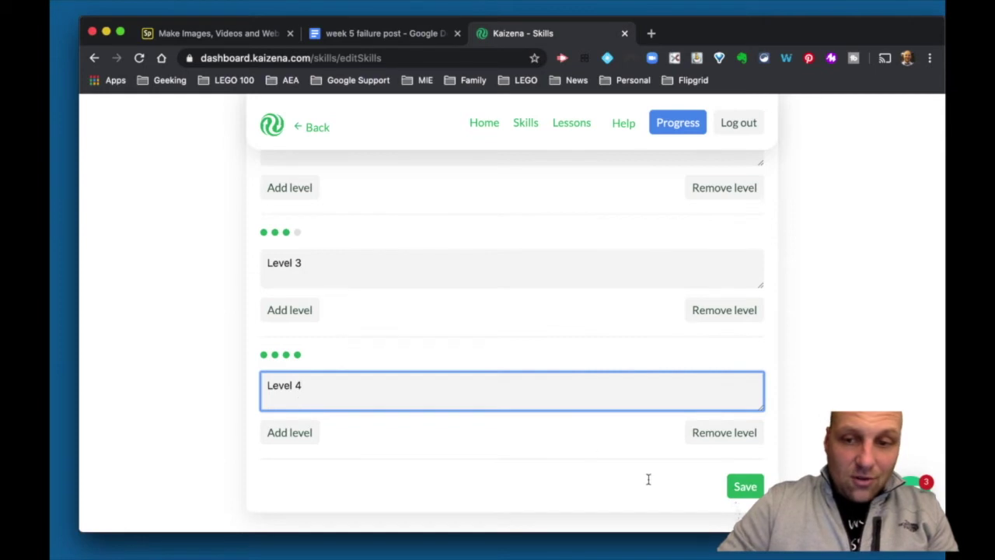
{"action": "left_click", "coordinate": [753, 486]}
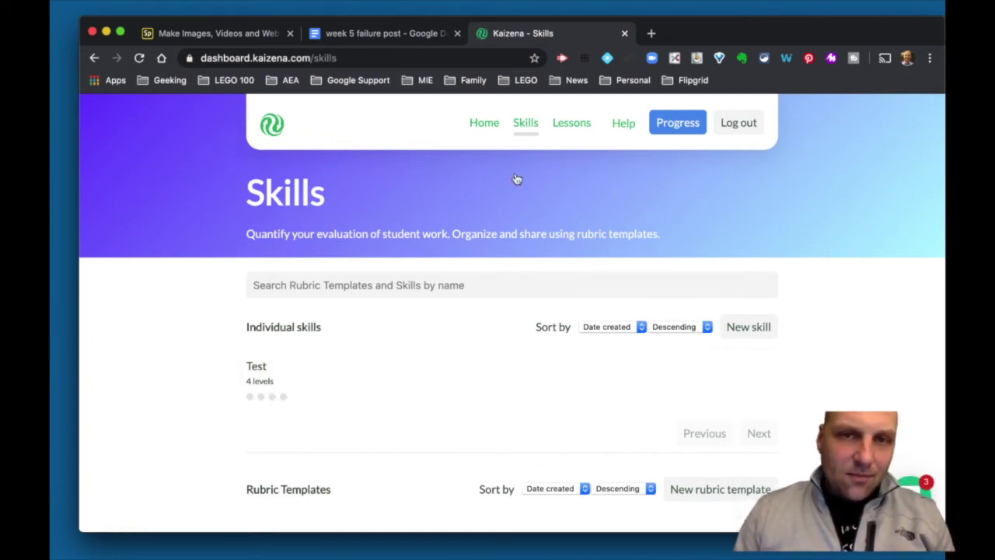
- Return to the Google Docs document and attach the Test skill at Level 3 to "empirical studies" in the abstract
{"action": "left_click", "coordinate": [347, 33]}
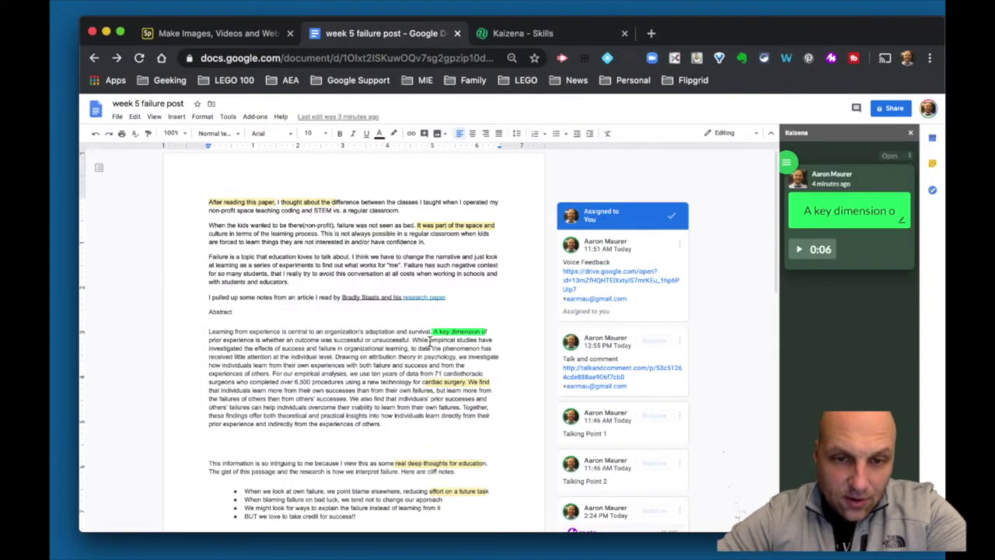
{"action": "left_click_drag", "start_coordinate": [430, 340], "coordinate": [484, 341]}
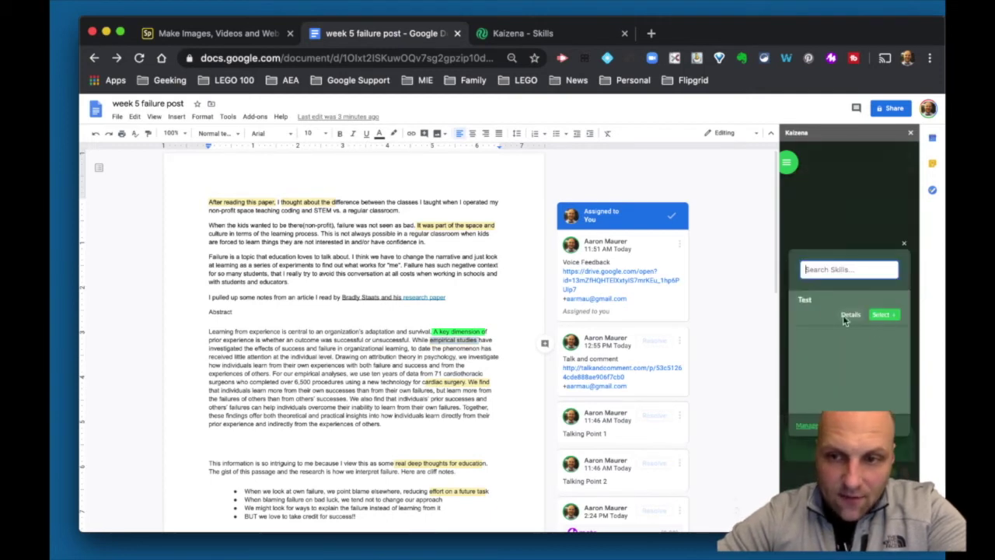
{"action": "left_click", "coordinate": [841, 272]}
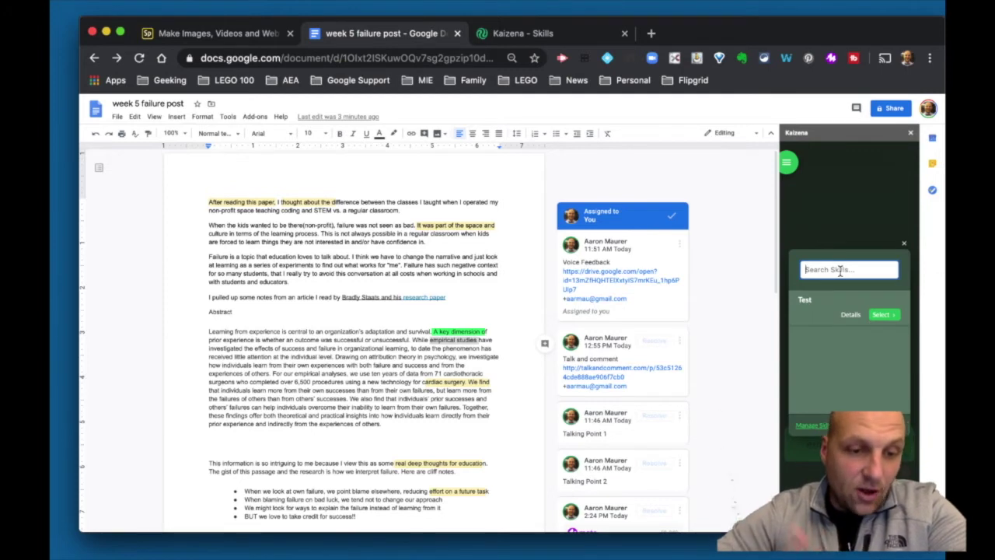
{"action": "left_click", "coordinate": [883, 314]}
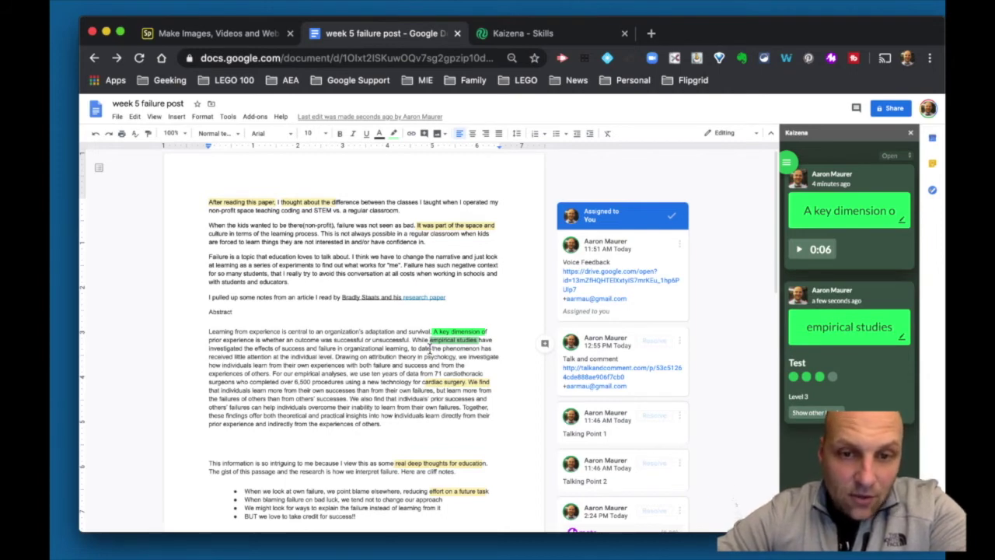
- Select "the phenomenon" in the abstract, bring up the lesson options for it, and open the Kaizena lessons management page
{"action": "left_click_drag", "start_coordinate": [433, 348], "coordinate": [480, 348]}
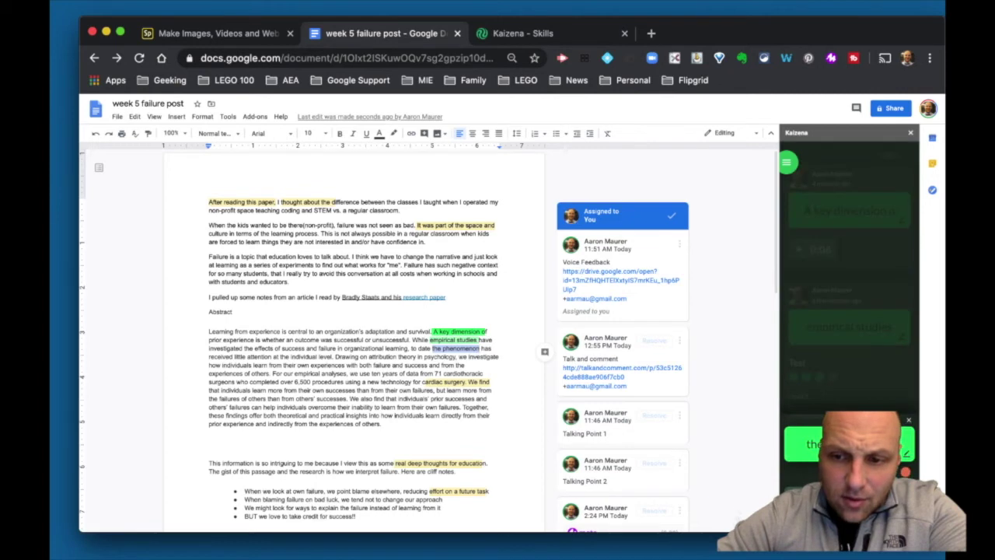
{"action": "left_click", "coordinate": [904, 451]}
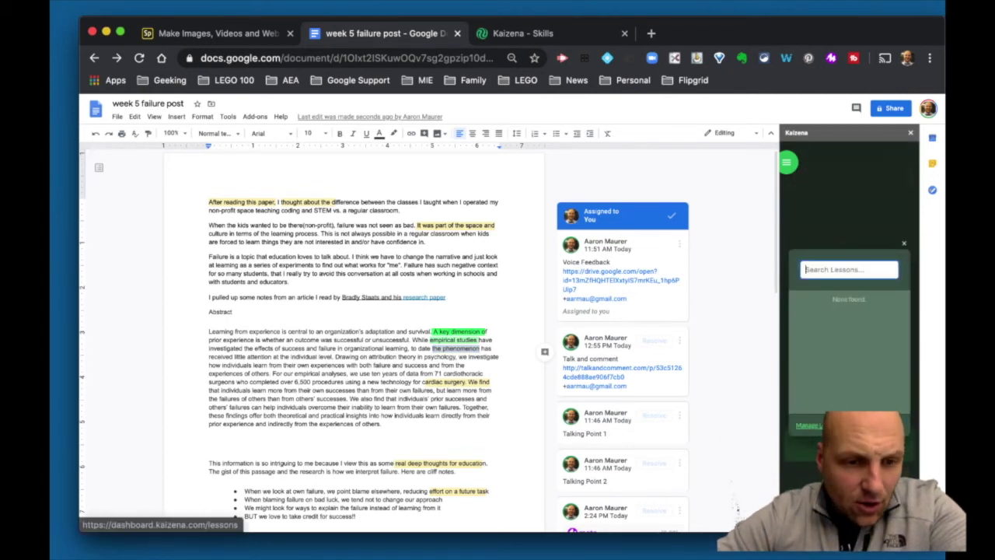
{"action": "left_click", "coordinate": [813, 425]}
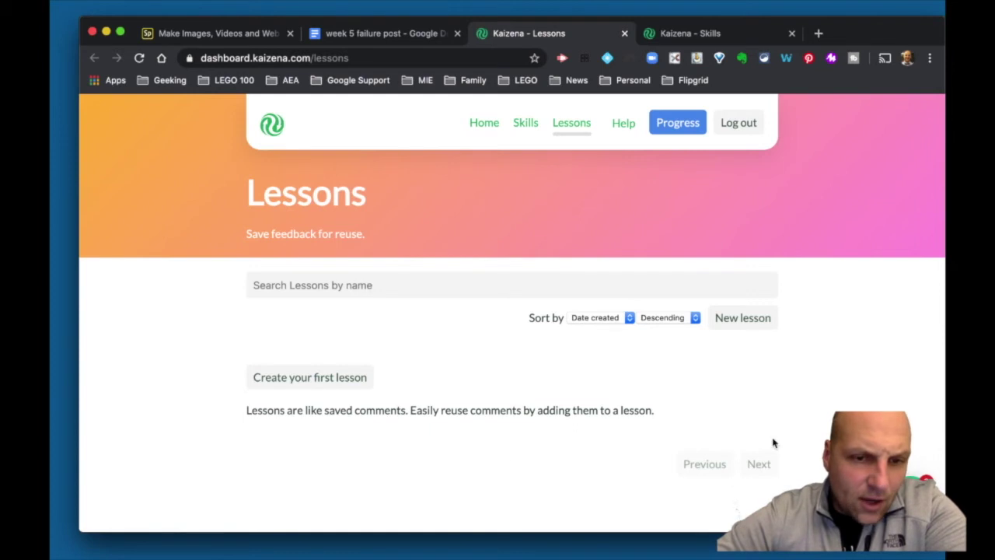
- Create the first lesson with the name "Test"
{"action": "left_click", "coordinate": [331, 377]}
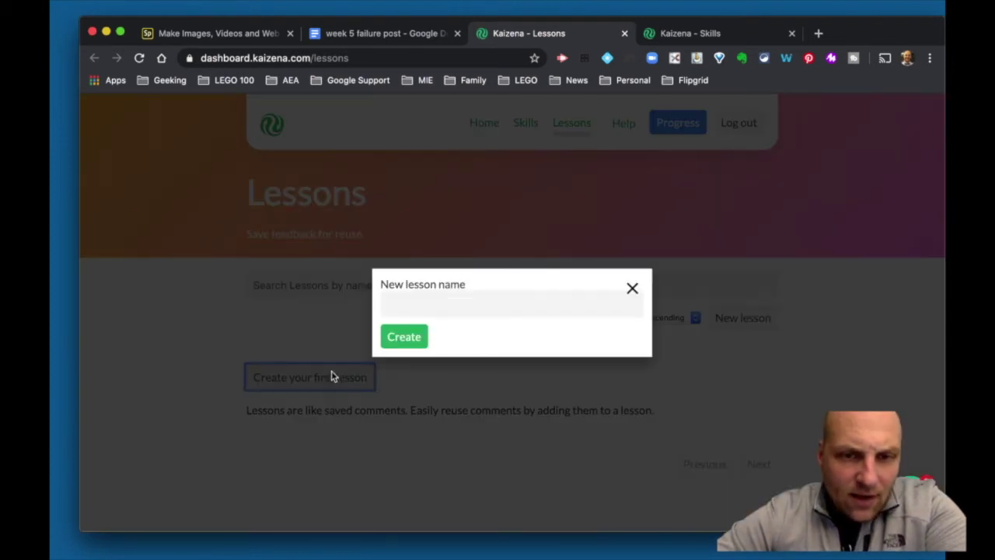
{"action": "left_click", "coordinate": [409, 308]}
{"action": "type", "text": "Test"}
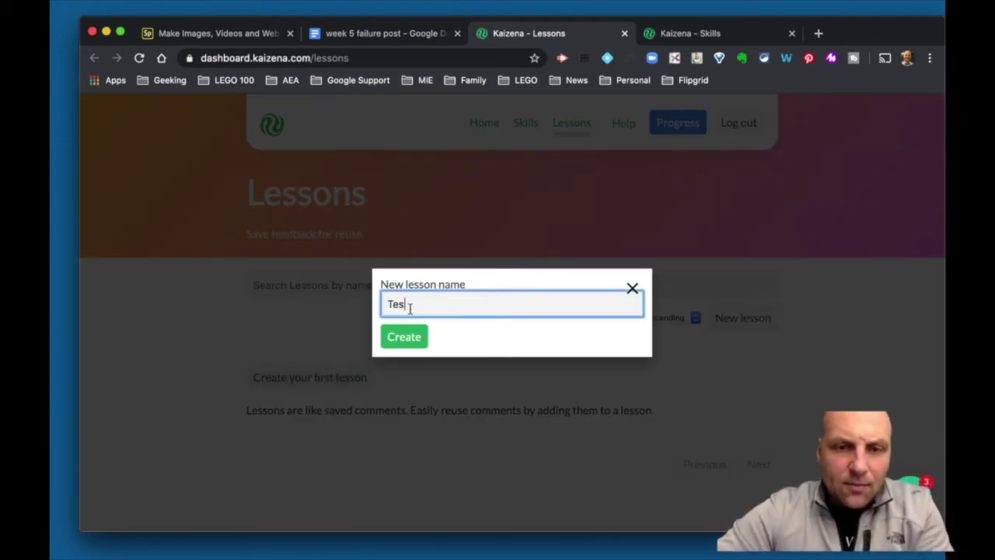
{"action": "left_click", "coordinate": [404, 337]}
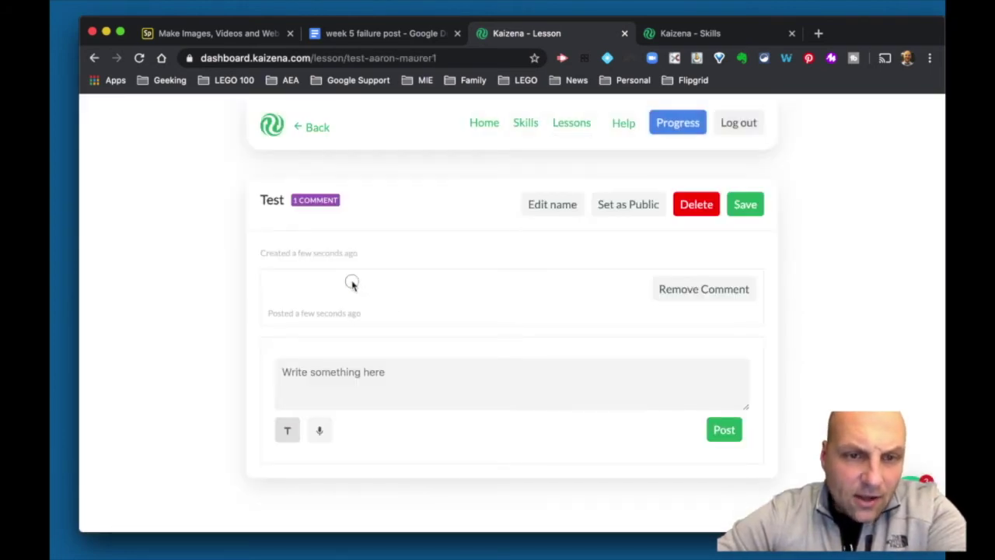
{"action": "left_click", "coordinate": [350, 372]}
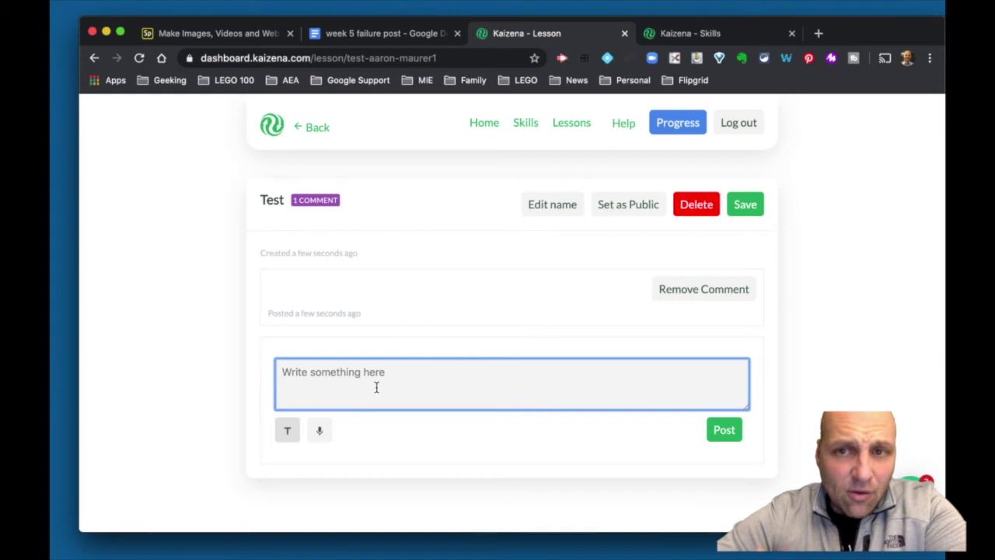
{"action": "left_click", "coordinate": [698, 34]}
{"action": "left_click", "coordinate": [392, 59]}
{"action": "key", "text": "super+c"}
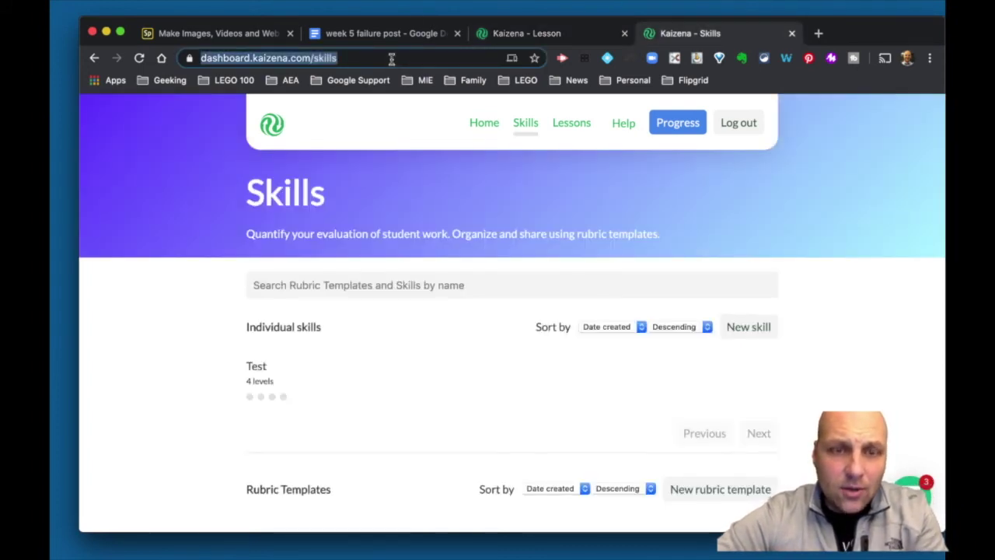
{"action": "left_click", "coordinate": [522, 34]}
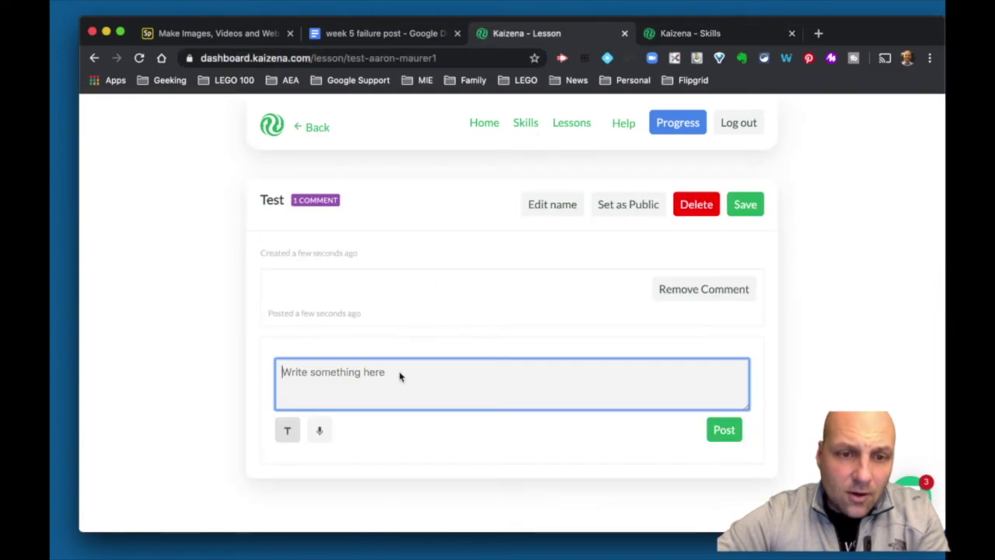
{"action": "type", "text": "Check this lin"}
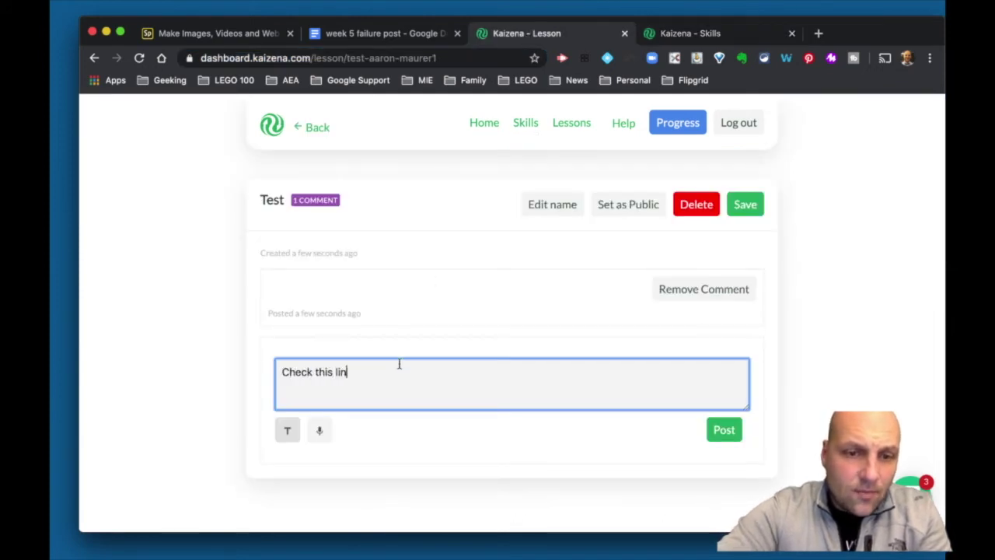
{"action": "type", "text": "k out and revise"}
{"action": "key", "text": "super+v"}
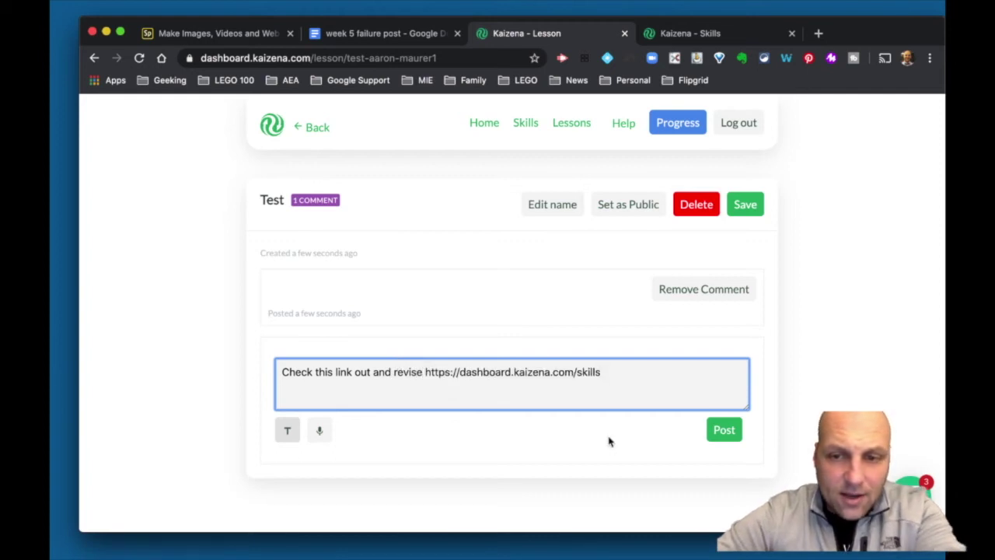
{"action": "left_click", "coordinate": [716, 422]}
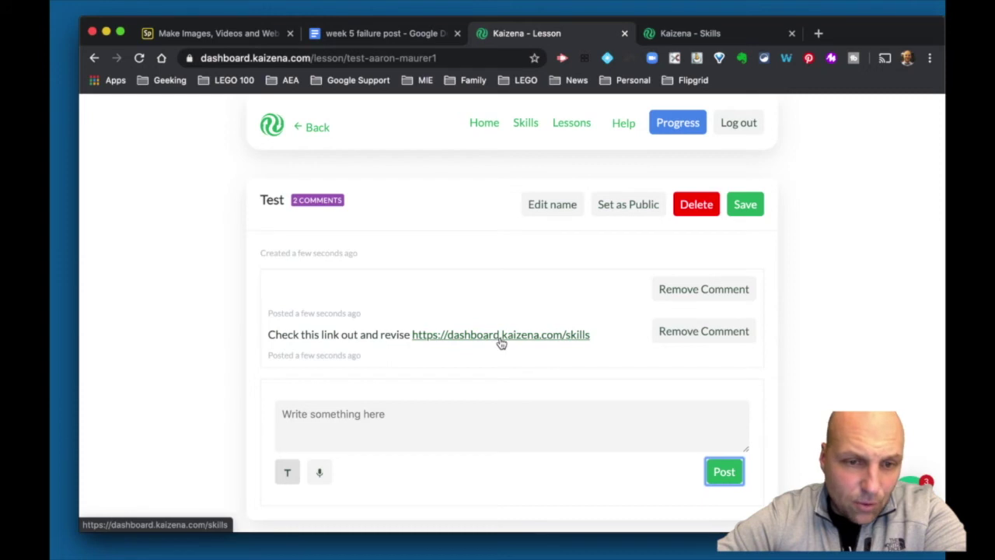
- Return to the Google Docs document and attach the Test lesson to "date the phenomenon" in the abstract with a yellow highlight
{"action": "left_click", "coordinate": [402, 37]}
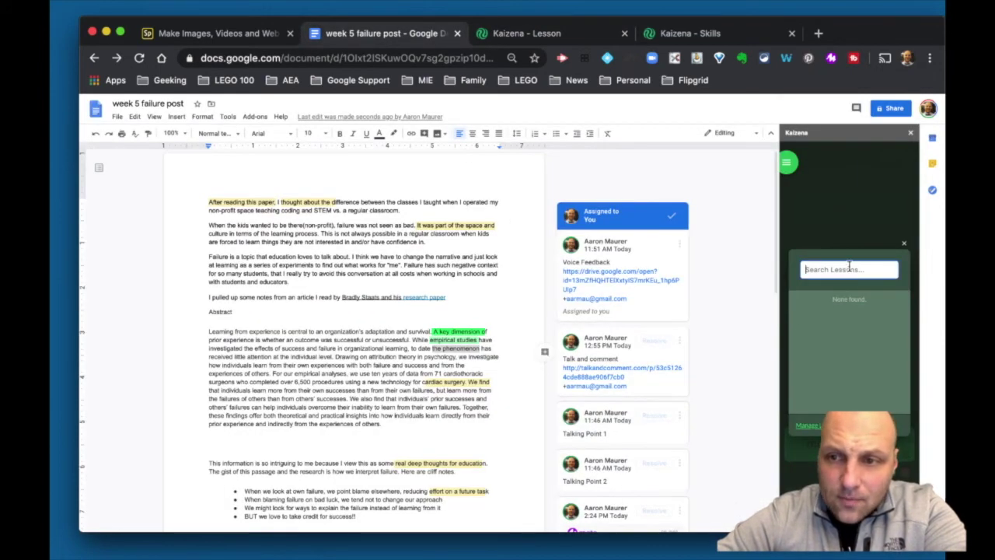
{"action": "left_click", "coordinate": [904, 243]}
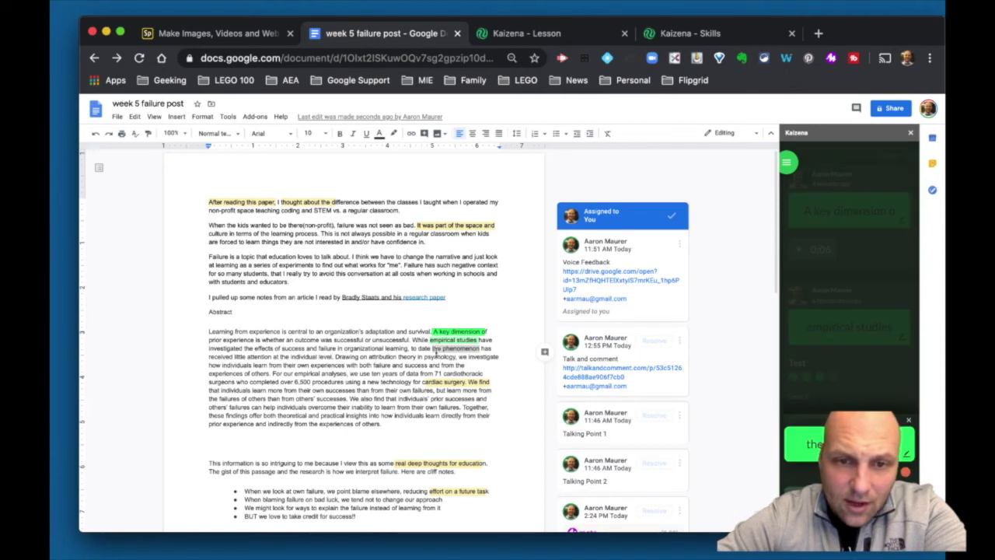
{"action": "left_click_drag", "start_coordinate": [418, 350], "coordinate": [480, 349]}
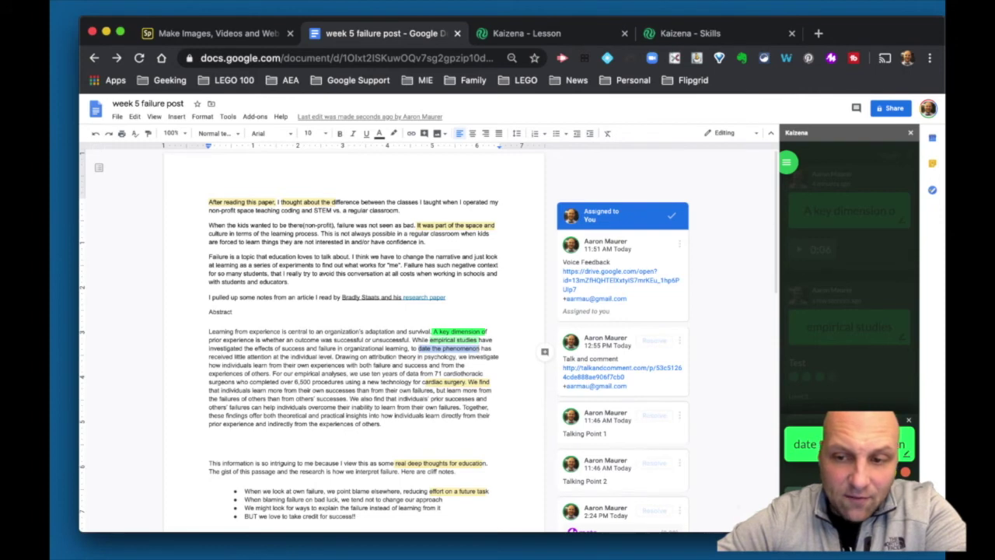
{"action": "left_click", "coordinate": [879, 322]}
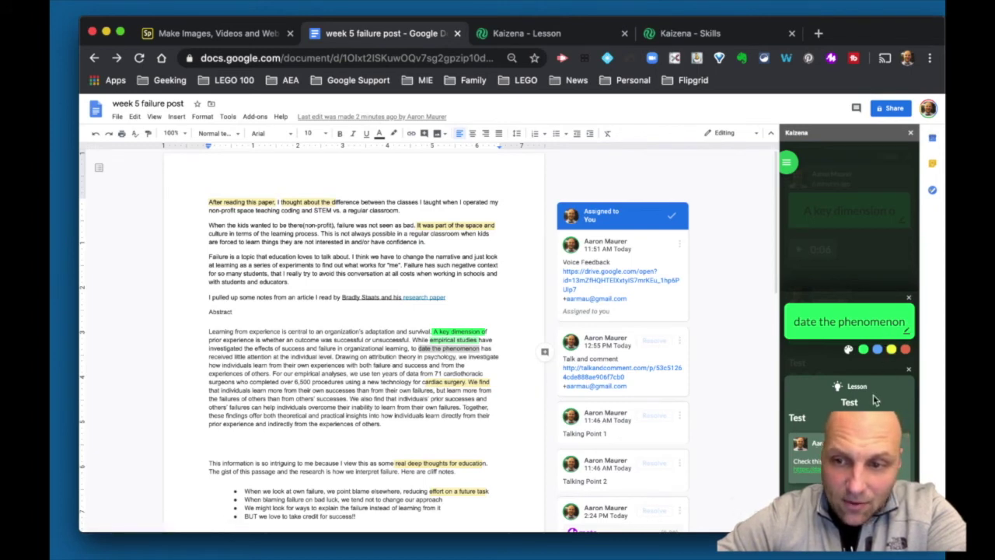
{"action": "left_click", "coordinate": [892, 351]}
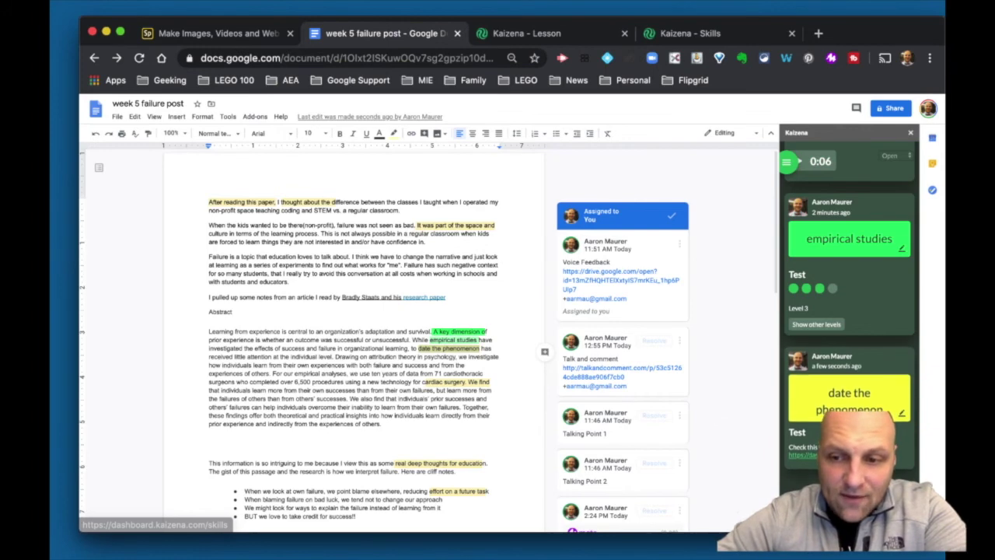
- Select "in psychology, w" in the abstract and post a text comment starting "Check your" on it with a red highlight
{"action": "left_click_drag", "start_coordinate": [418, 356], "coordinate": [462, 356]}
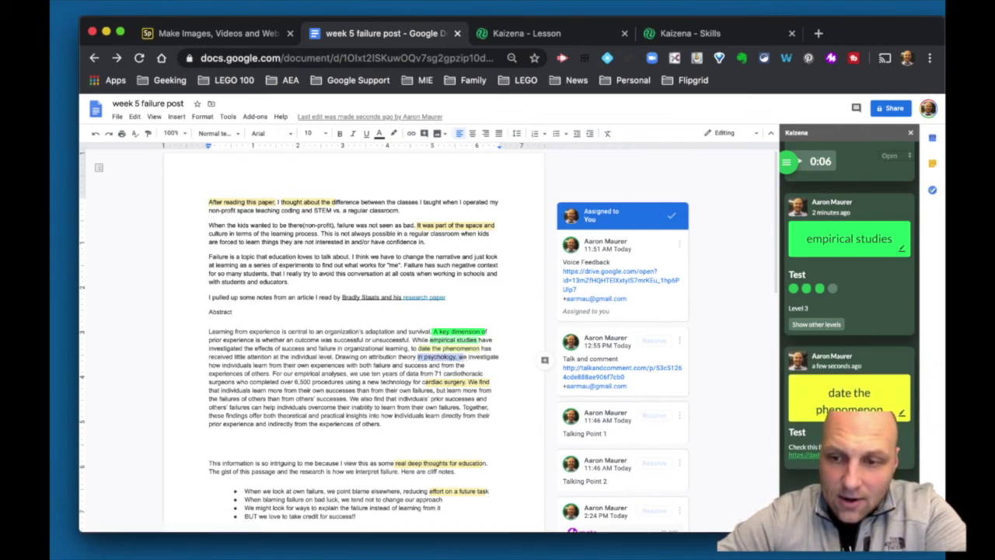
{"action": "left_click", "coordinate": [911, 430]}
{"action": "left_click", "coordinate": [906, 408]}
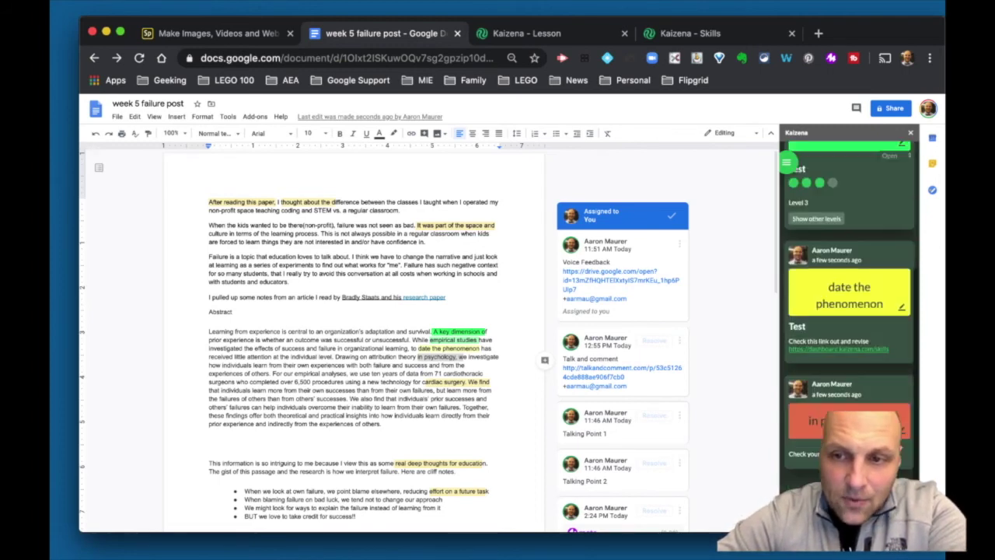
- Review the voice, skill, lesson and text feedback attached to the document in the Kaizena conversation
{"action": "scroll", "coordinate": [877, 272], "scroll_direction": "up", "scroll_amount": 3}
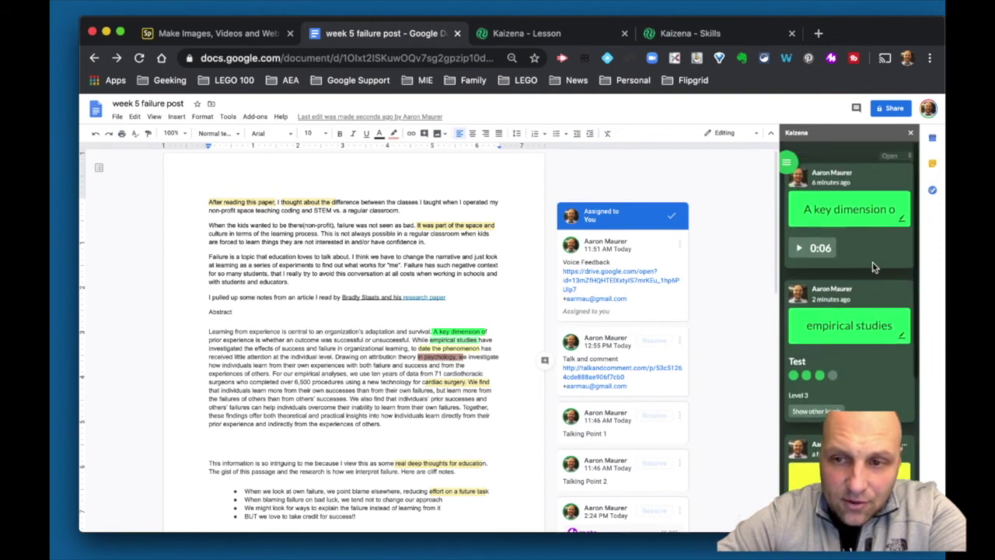
{"action": "scroll", "coordinate": [872, 267], "scroll_direction": "down", "scroll_amount": 2}
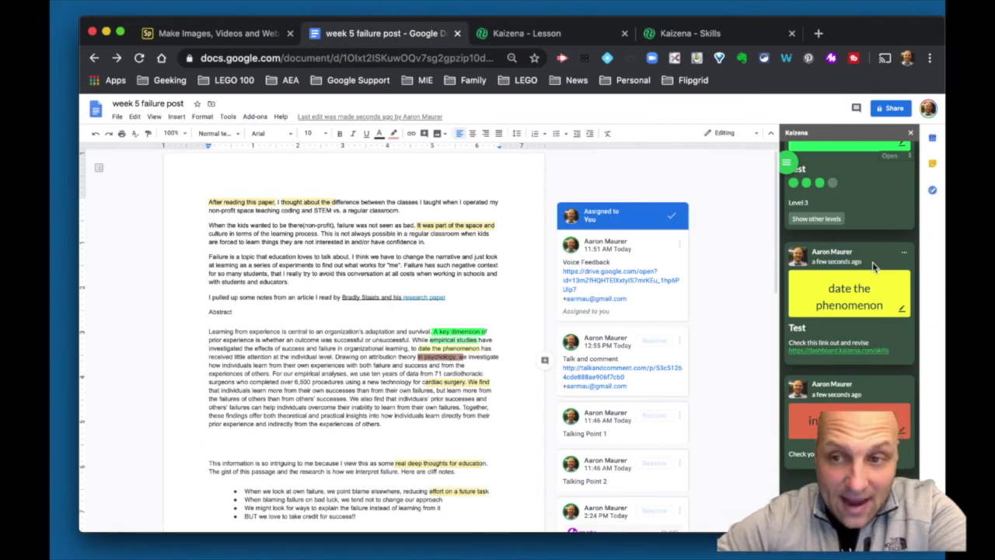
{"action": "scroll", "coordinate": [872, 267], "scroll_direction": "up", "scroll_amount": 4}
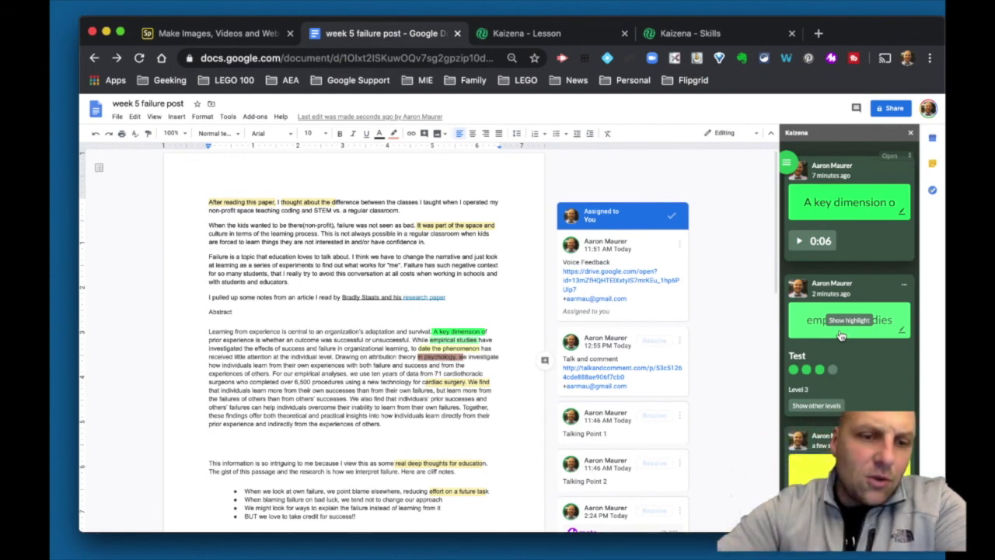
{"action": "scroll", "coordinate": [862, 244], "scroll_direction": "up", "scroll_amount": 1}
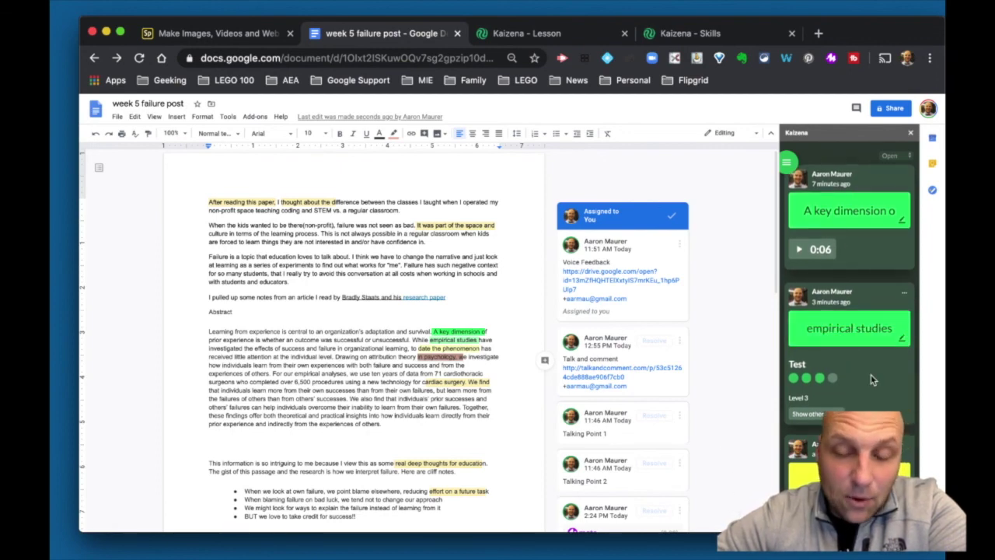
{"action": "scroll", "coordinate": [849, 311], "scroll_direction": "down", "scroll_amount": 1}
{"action": "scroll", "coordinate": [849, 311], "scroll_direction": "down", "scroll_amount": 5}
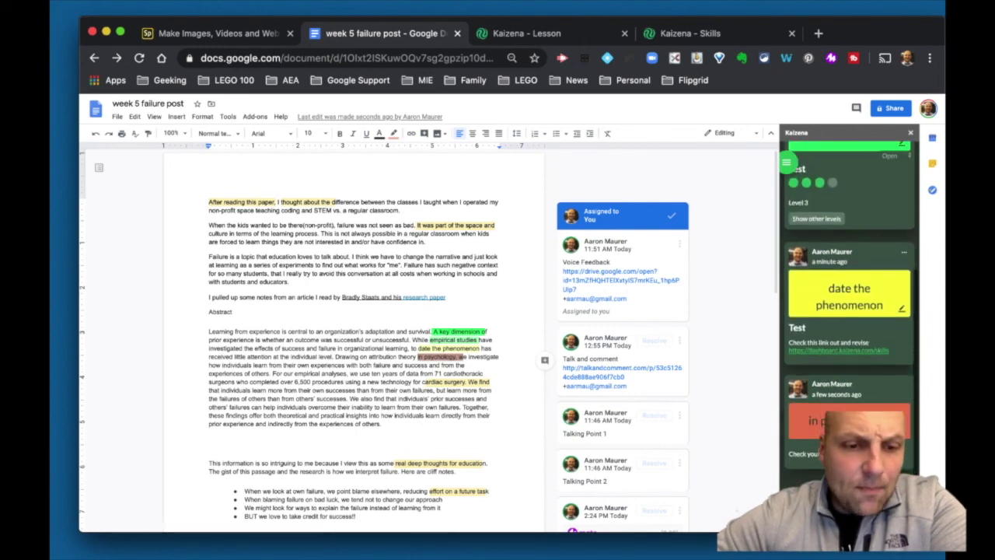
{"action": "scroll", "coordinate": [849, 311], "scroll_direction": "up", "scroll_amount": 5}
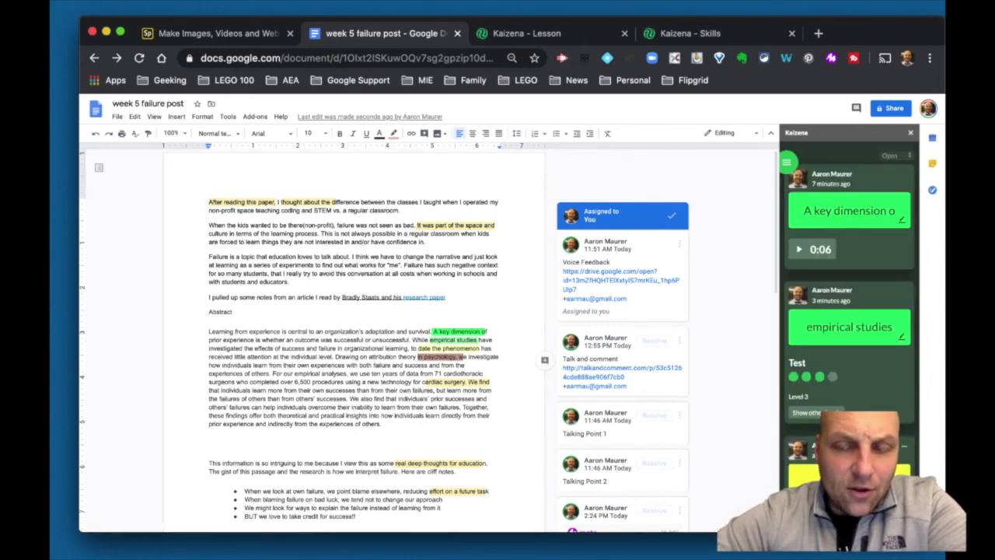